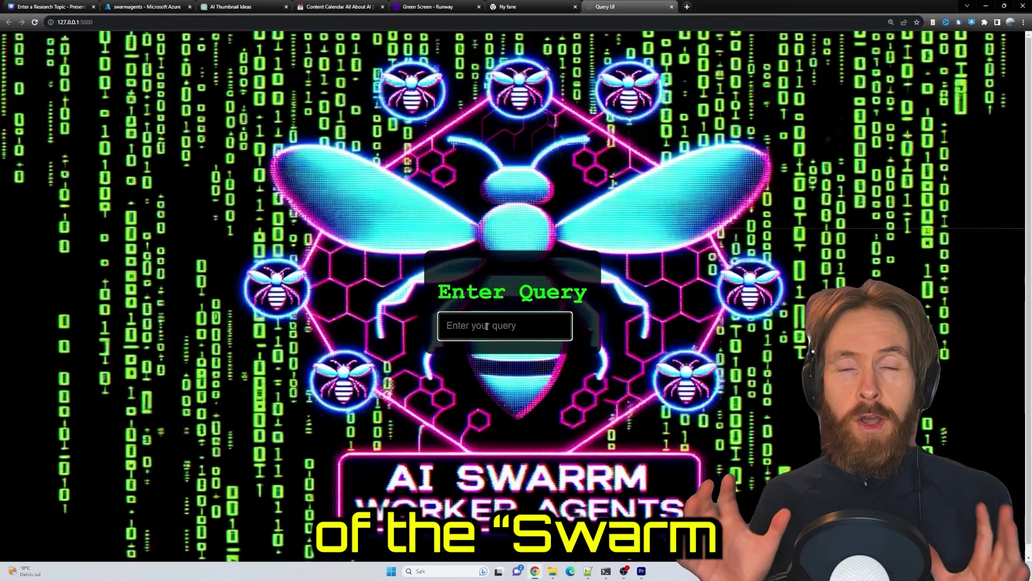
text(gpt vision)
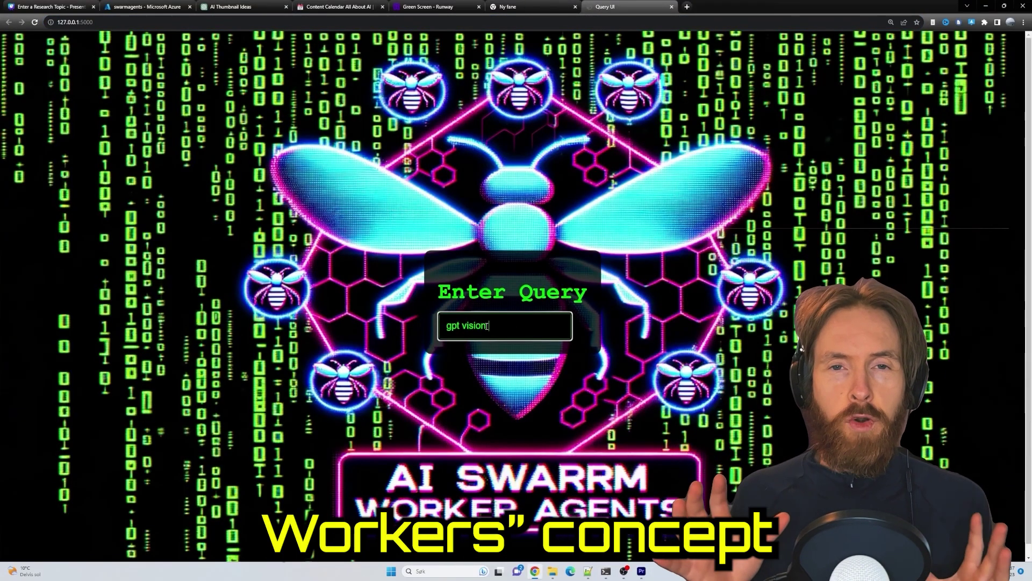
text( use cases)
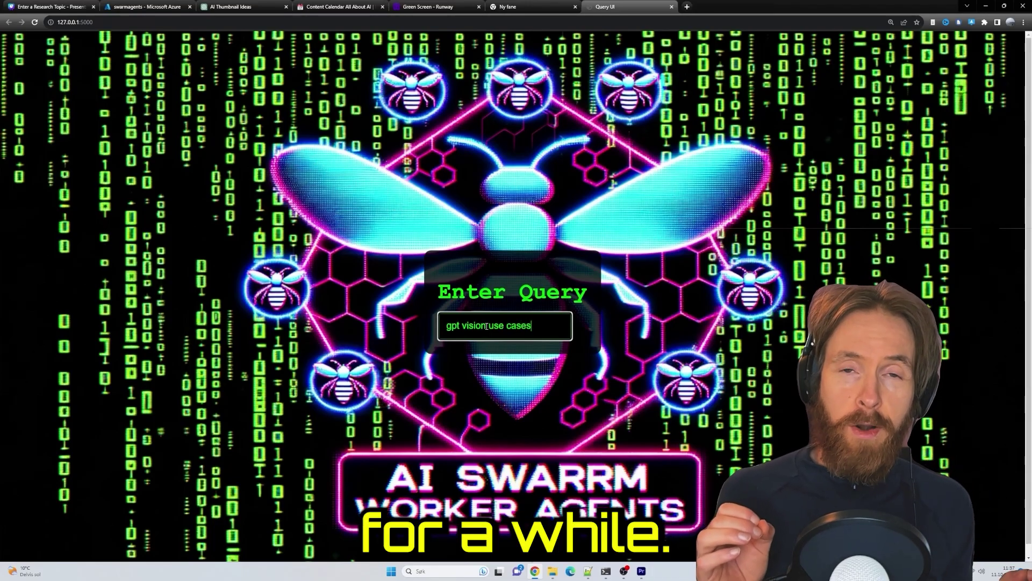
text(pt 5 impli)
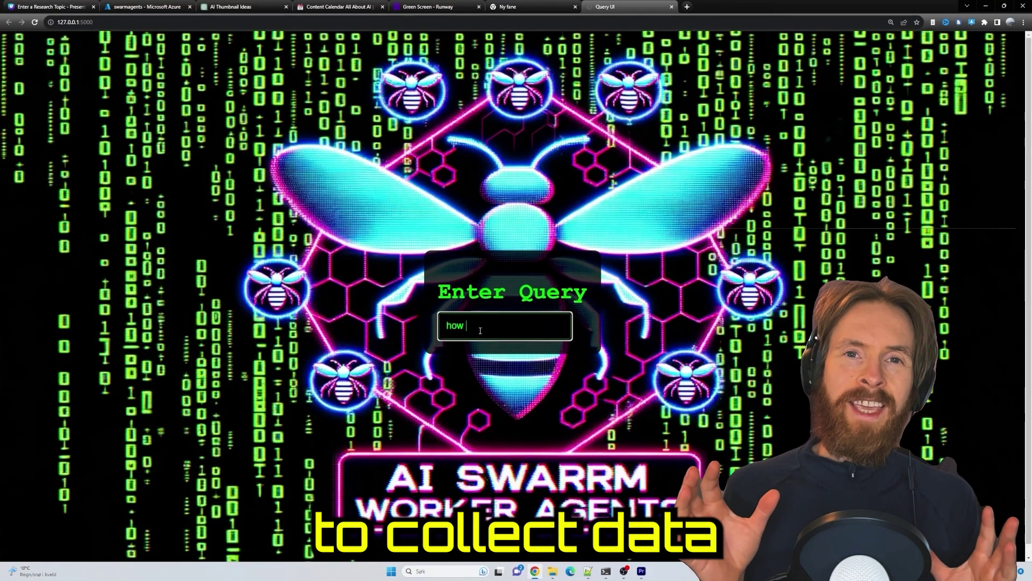
text(to create AI agents)
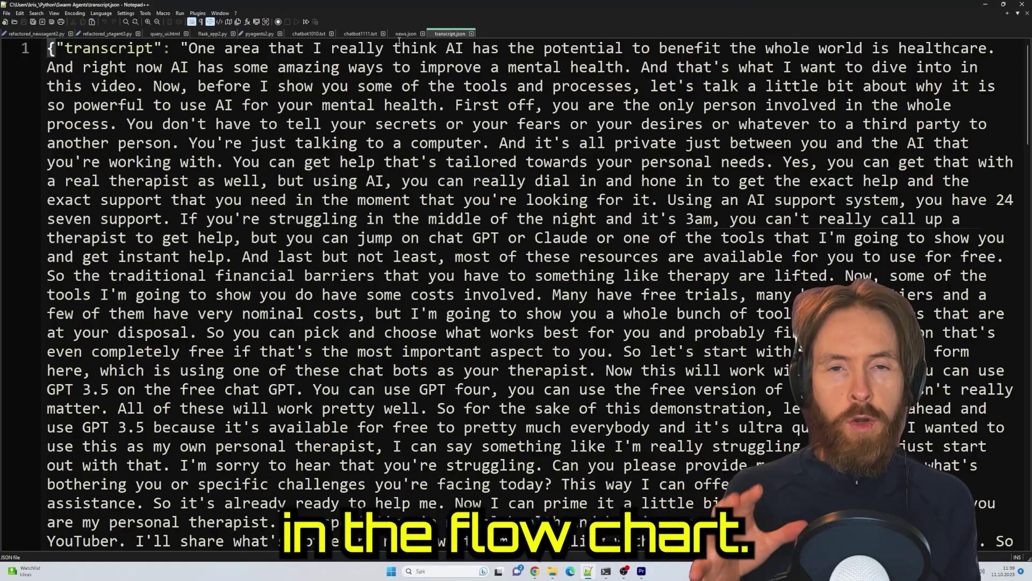
Bring up the Swarm AI Agent Workers flowchart with master agent and agent swarm
click(406, 35)
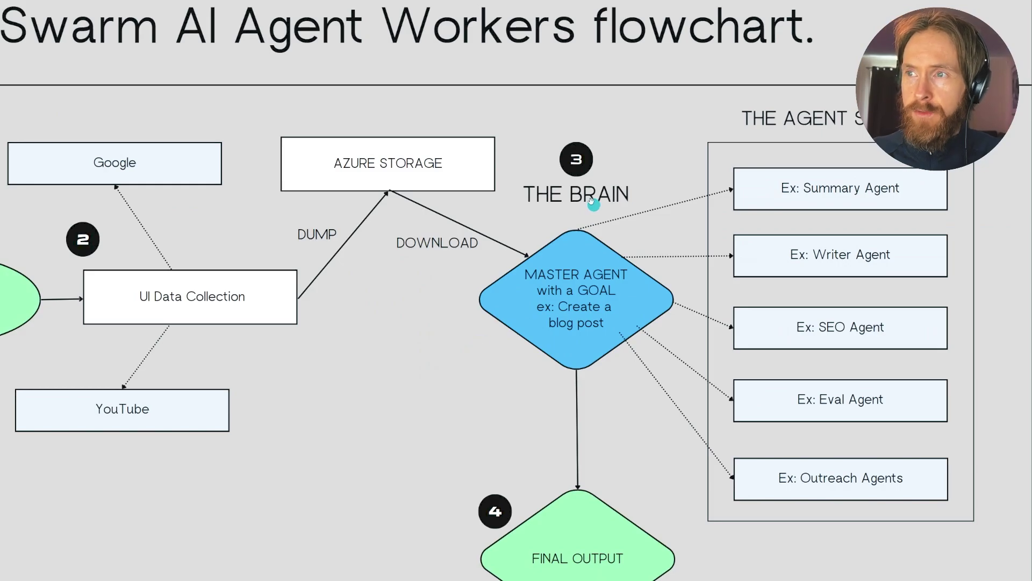
scroll(511, 363, down, 1)
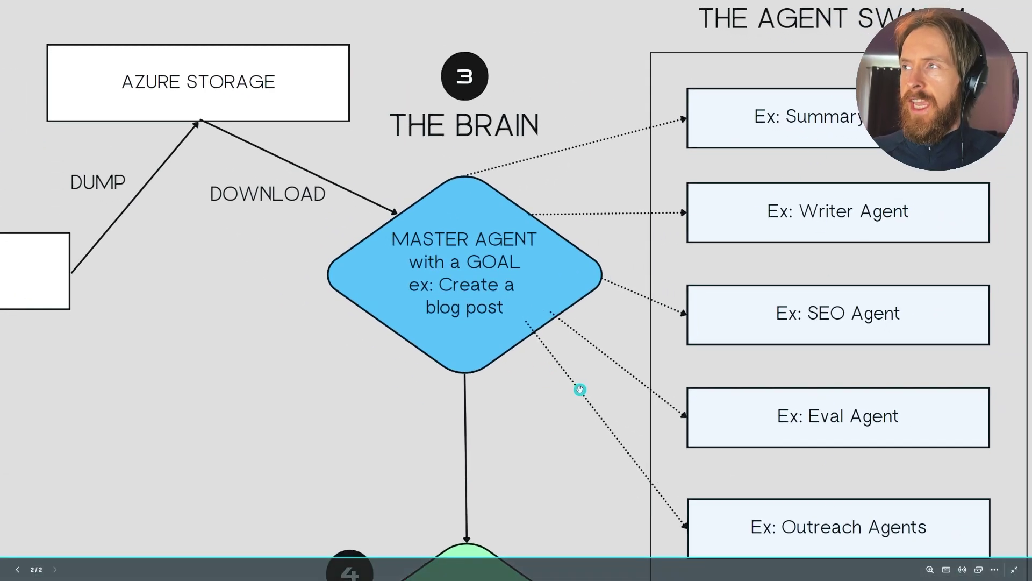
scroll(581, 389, down, 1)
scroll(657, 300, down, 1)
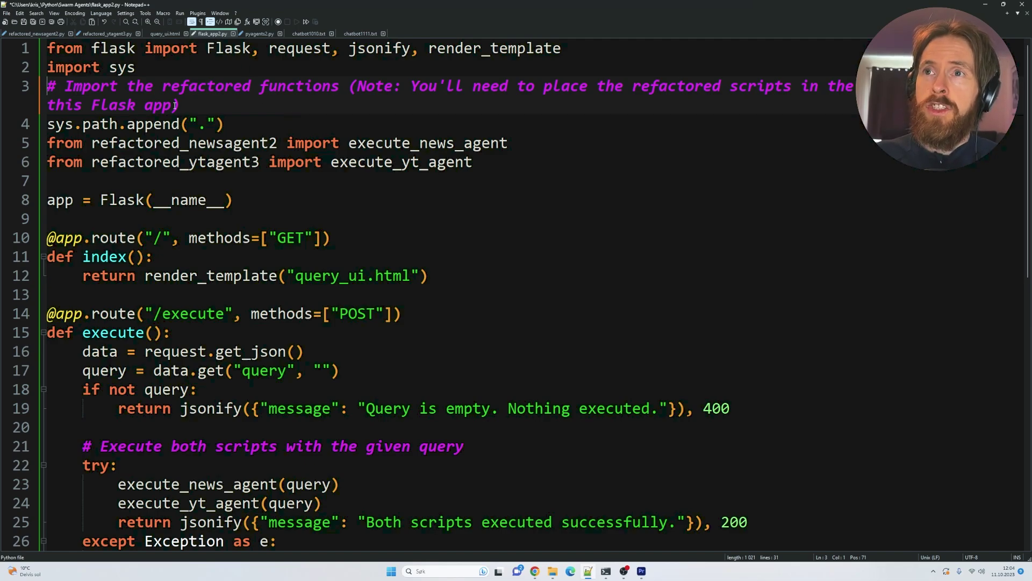
Glance at the query_ui.html template, then bring up refactored_newsagent2.py
click(164, 35)
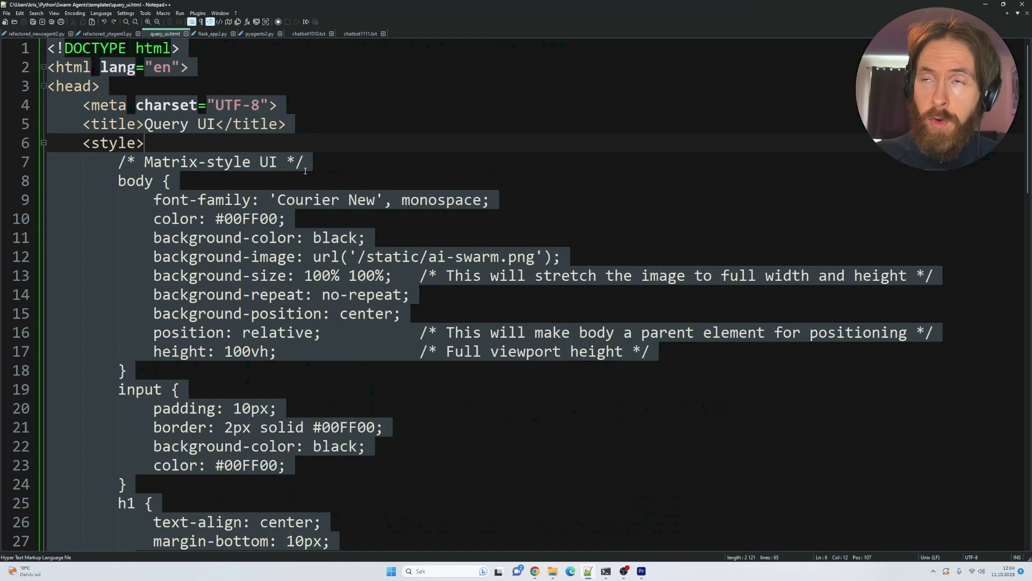
click(101, 33)
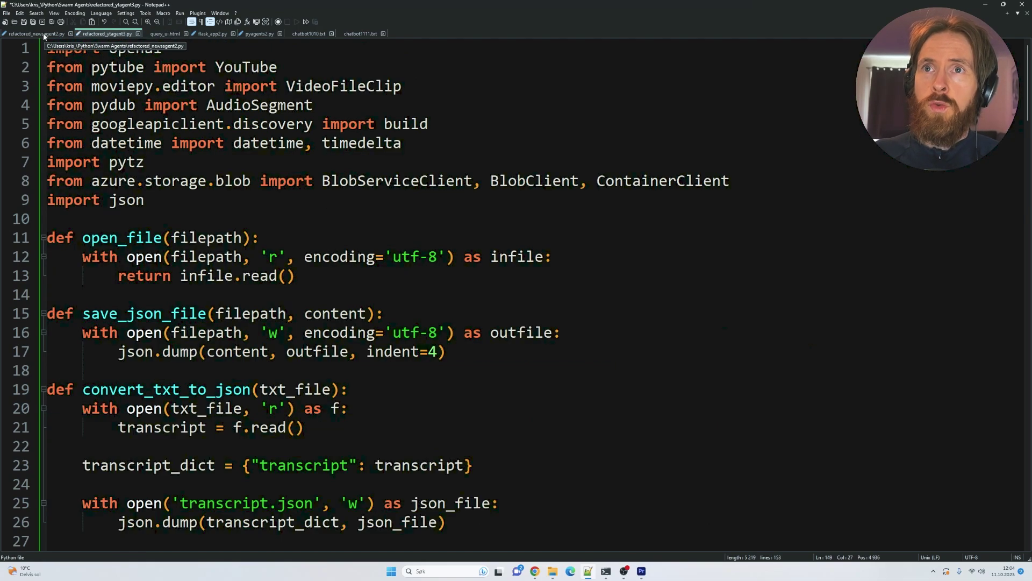
click(43, 35)
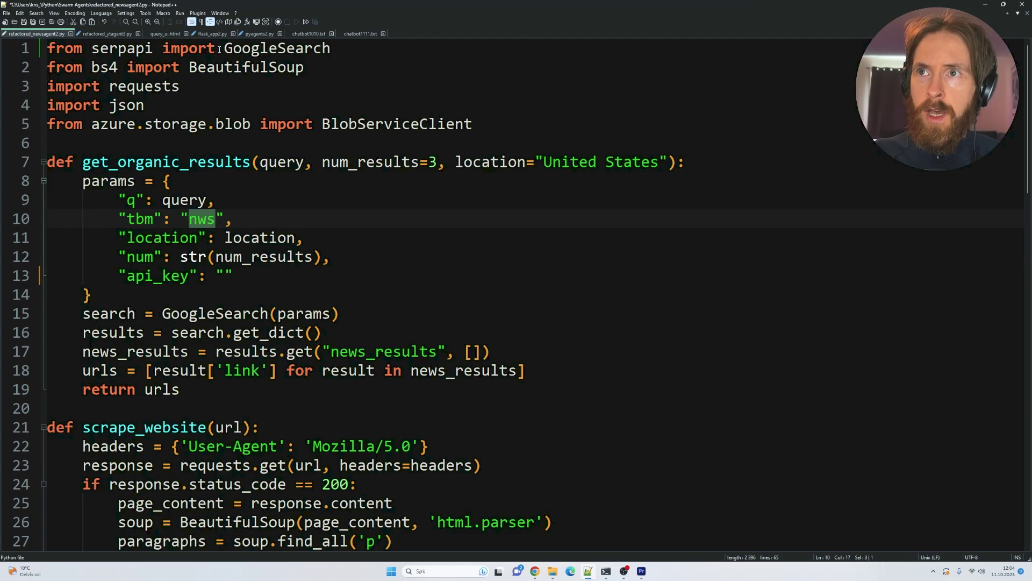
Highlight GoogleSearch, save_json_file, upload_to_azure_blob, execute_news_agent and news.json, then show refactored_ytagent3.py
drag(223, 48, 331, 48)
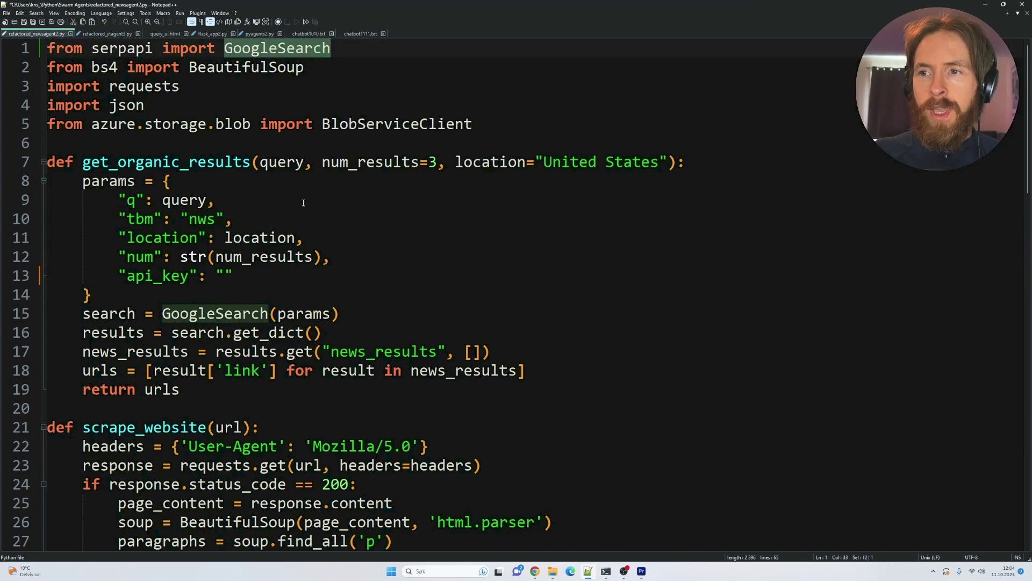
scroll(304, 203, down, 4)
scroll(303, 202, down, 1)
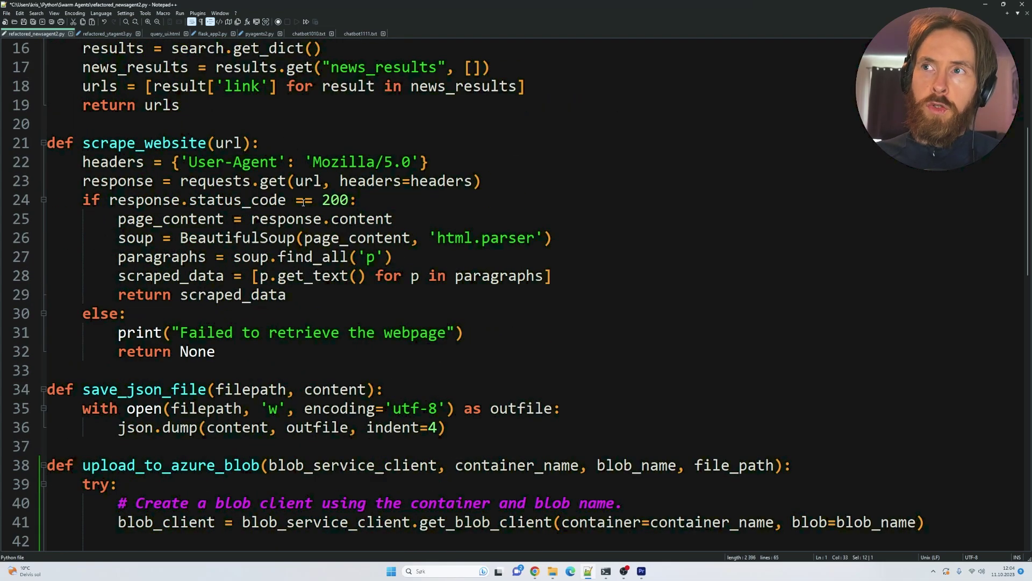
scroll(387, 219, up, 3)
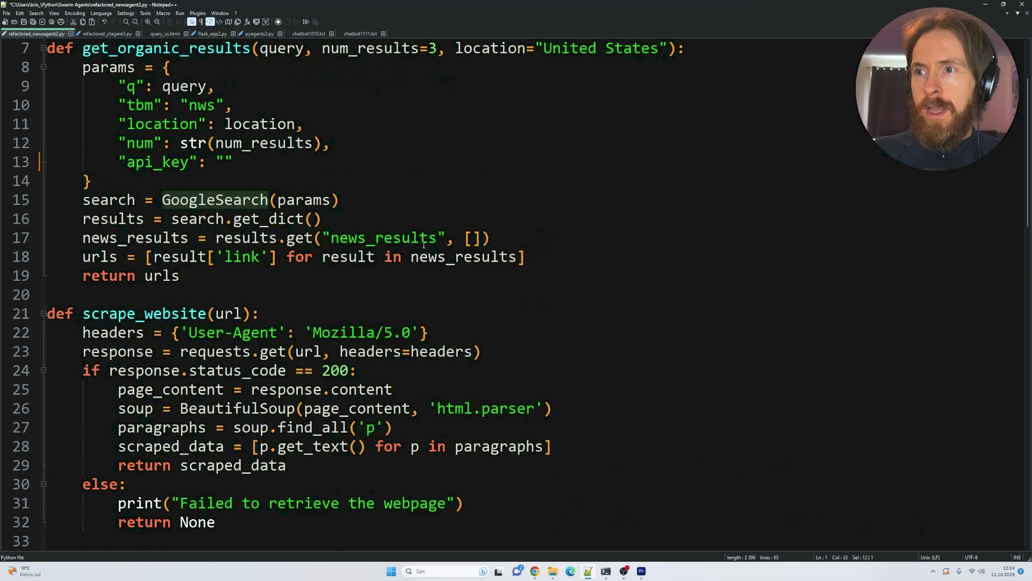
drag(83, 314, 205, 314)
scroll(206, 314, up, 2)
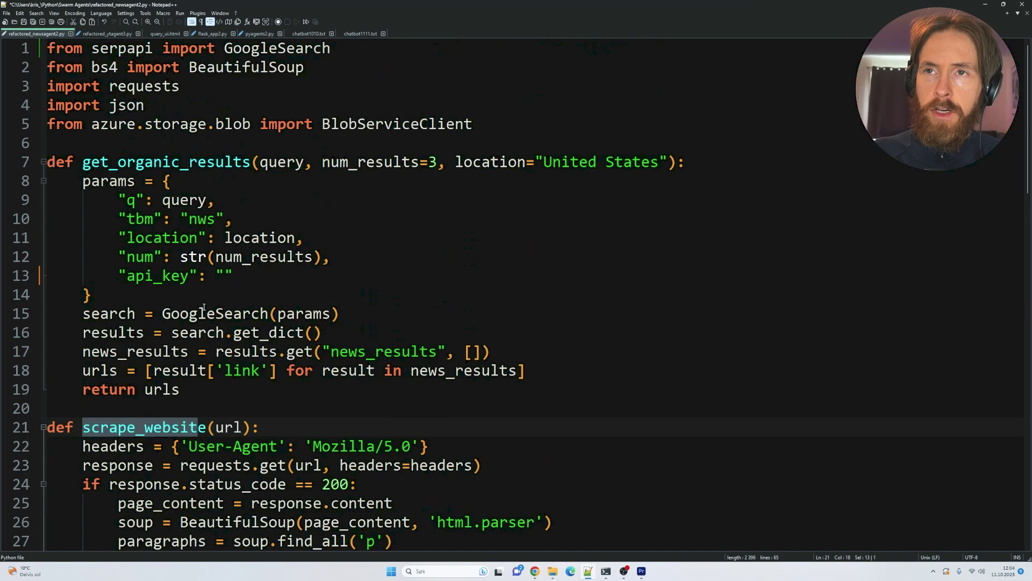
drag(82, 162, 251, 162)
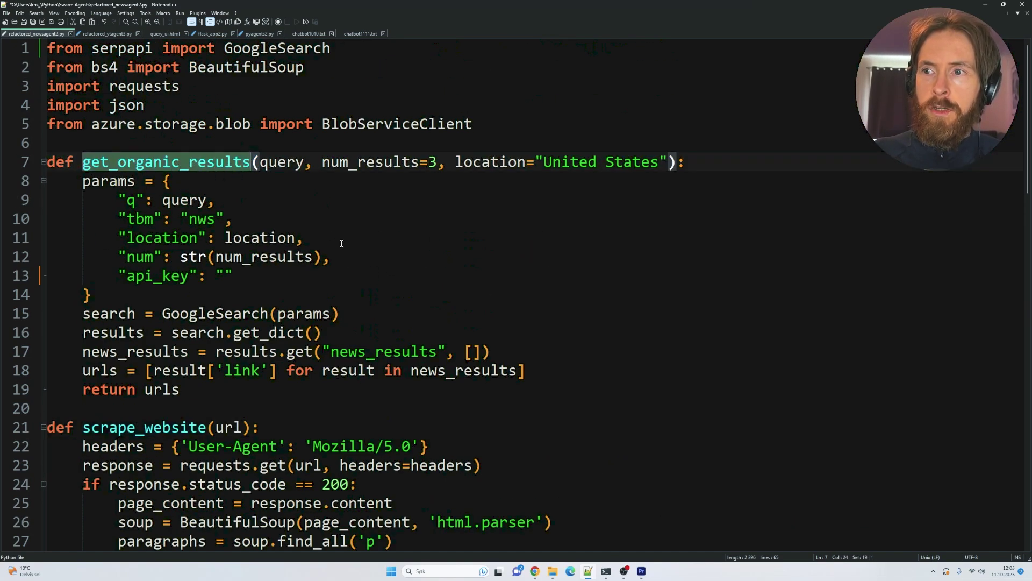
scroll(366, 242, down, 8)
scroll(383, 202, down, 1)
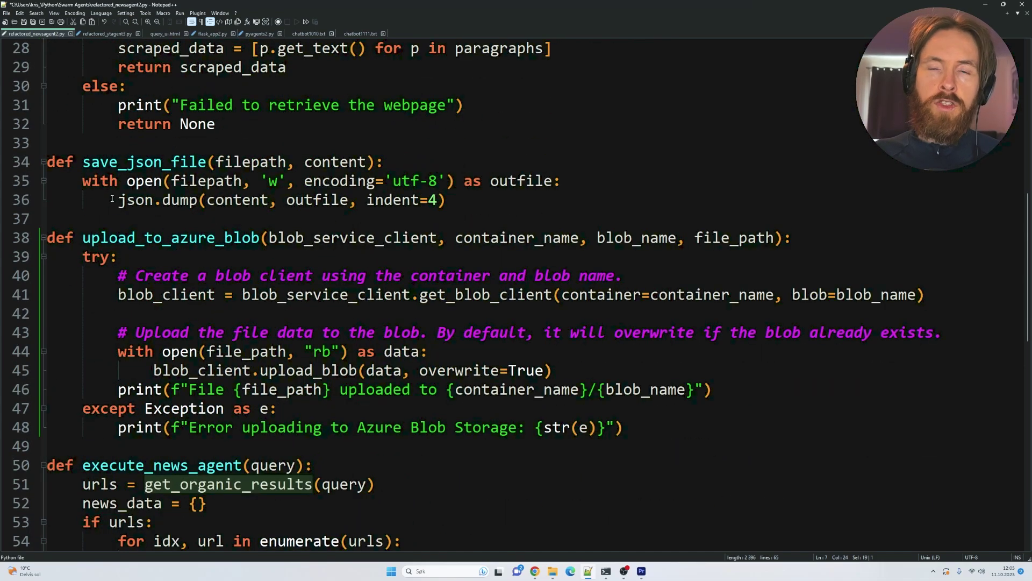
drag(82, 161, 206, 161)
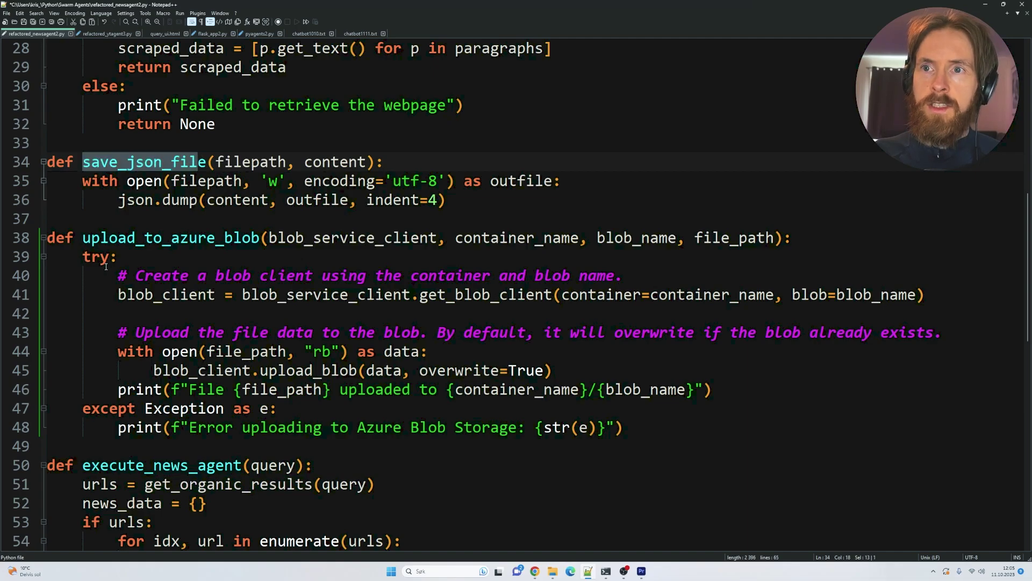
drag(84, 238, 260, 238)
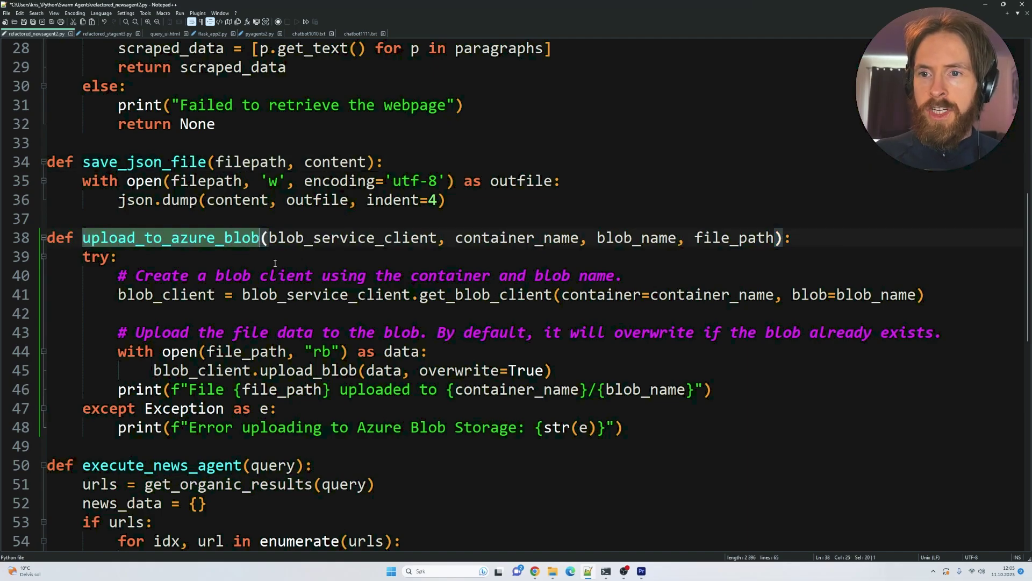
scroll(279, 272, down, 5)
drag(82, 180, 242, 180)
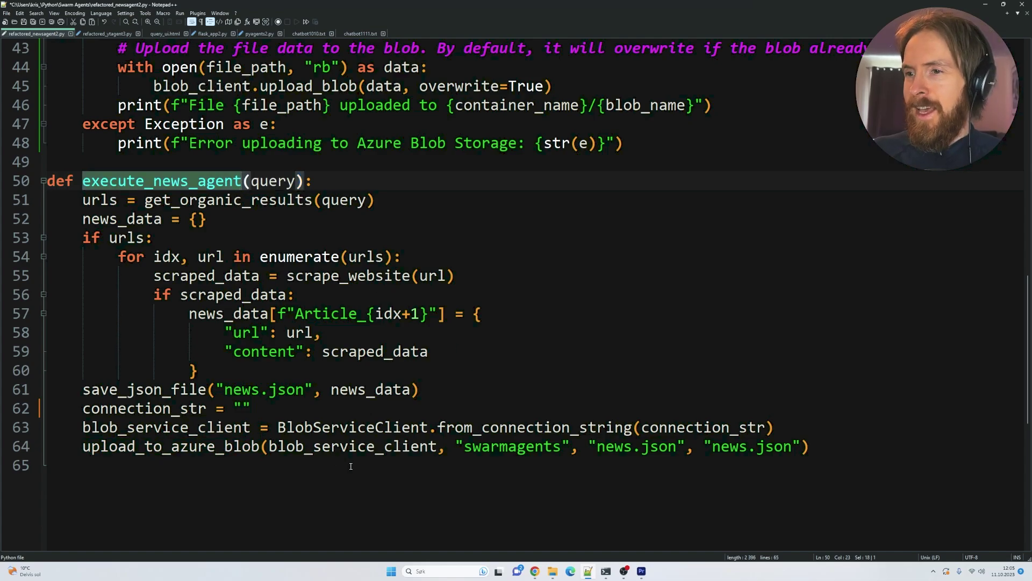
drag(597, 449, 676, 447)
click(815, 448)
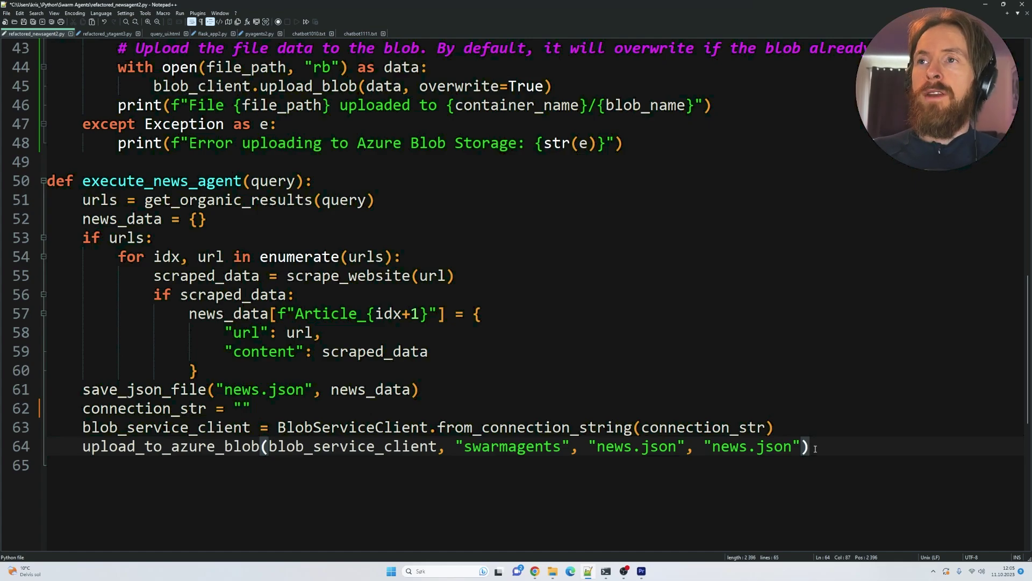
click(99, 34)
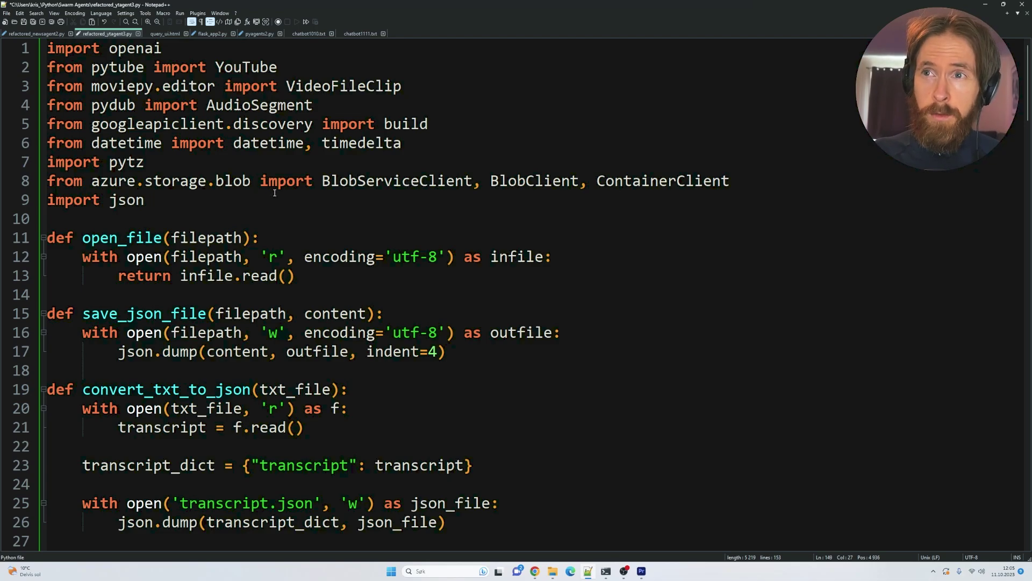
drag(284, 67, 84, 75)
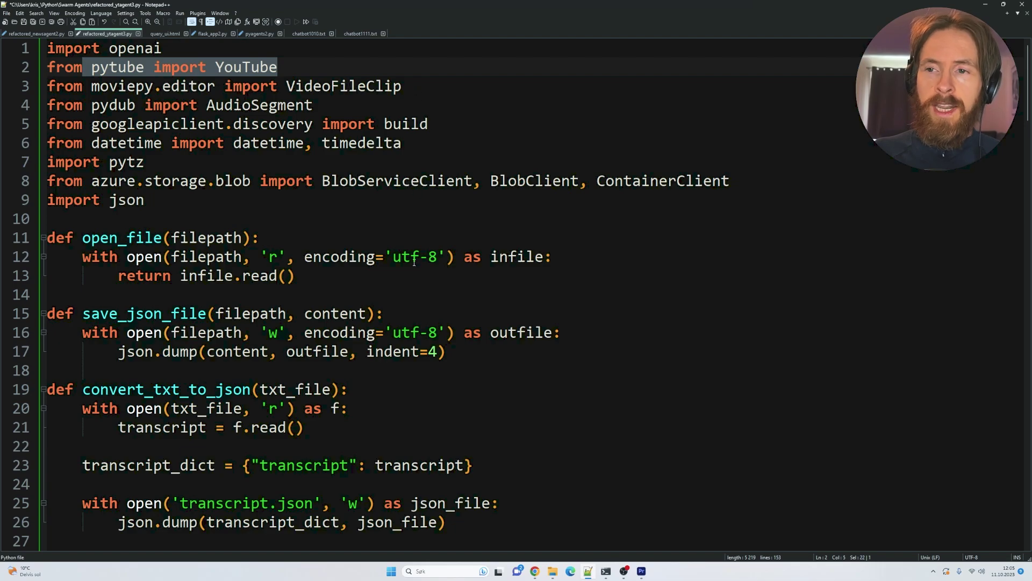
scroll(410, 261, down, 3)
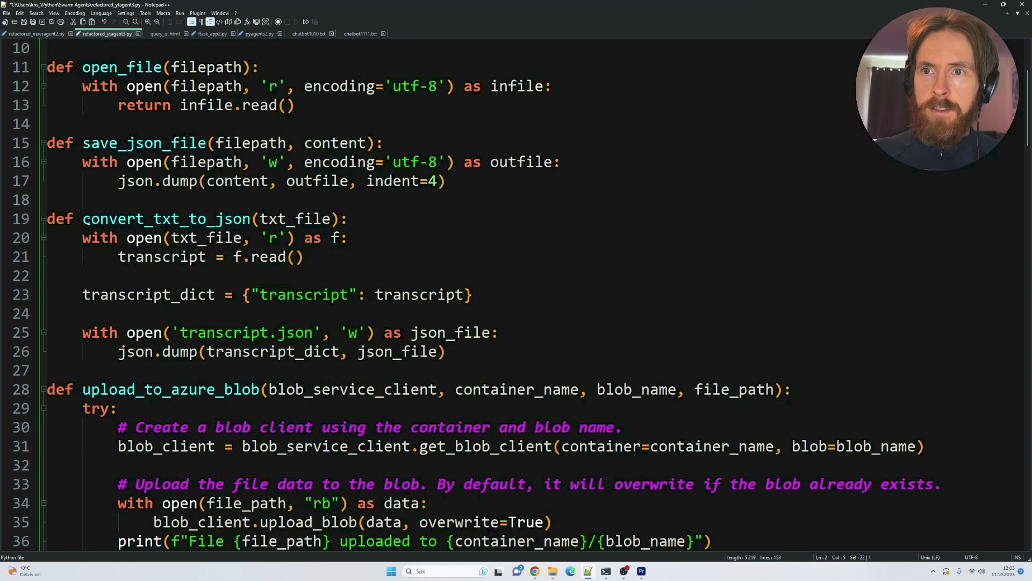
drag(82, 219, 256, 219)
scroll(217, 274, down, 5)
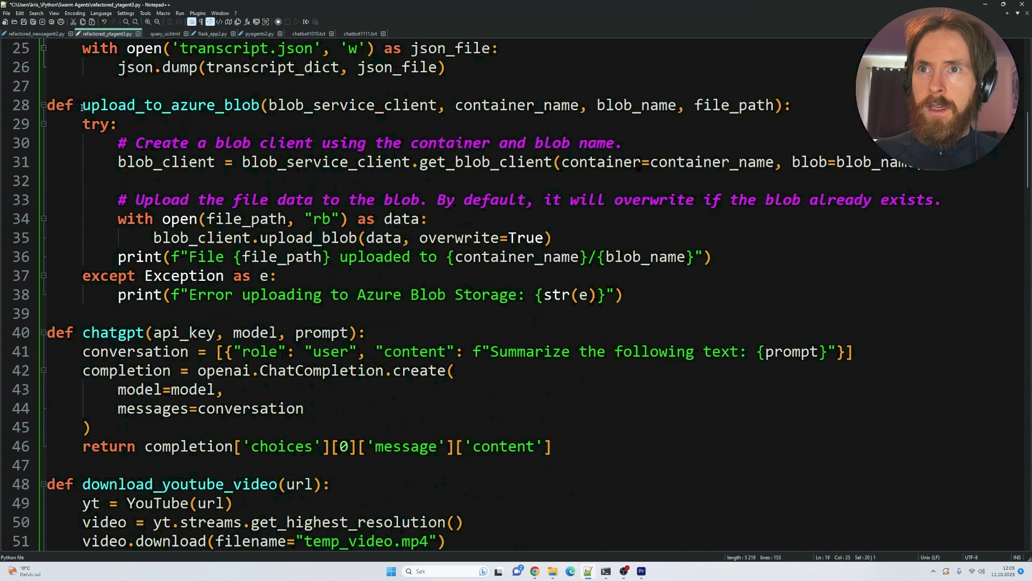
drag(82, 106, 260, 105)
scroll(113, 305, down, 3)
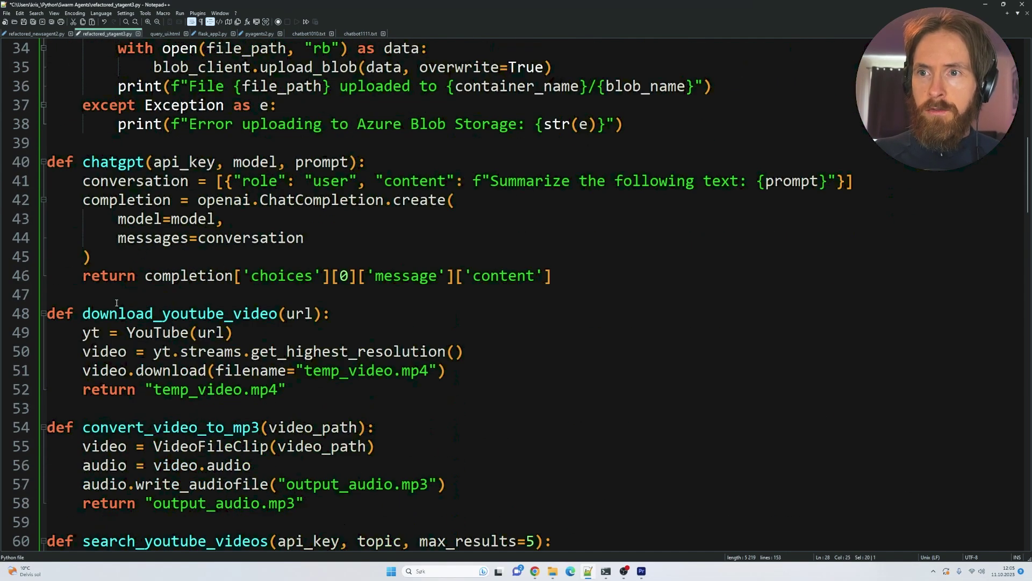
drag(83, 314, 278, 313)
scroll(116, 411, down, 4)
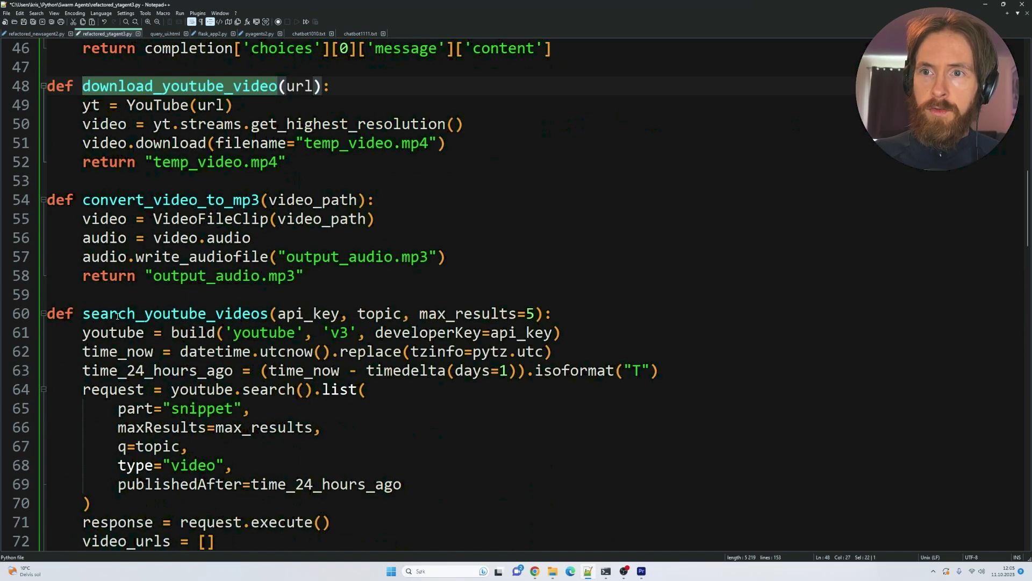
drag(82, 313, 268, 313)
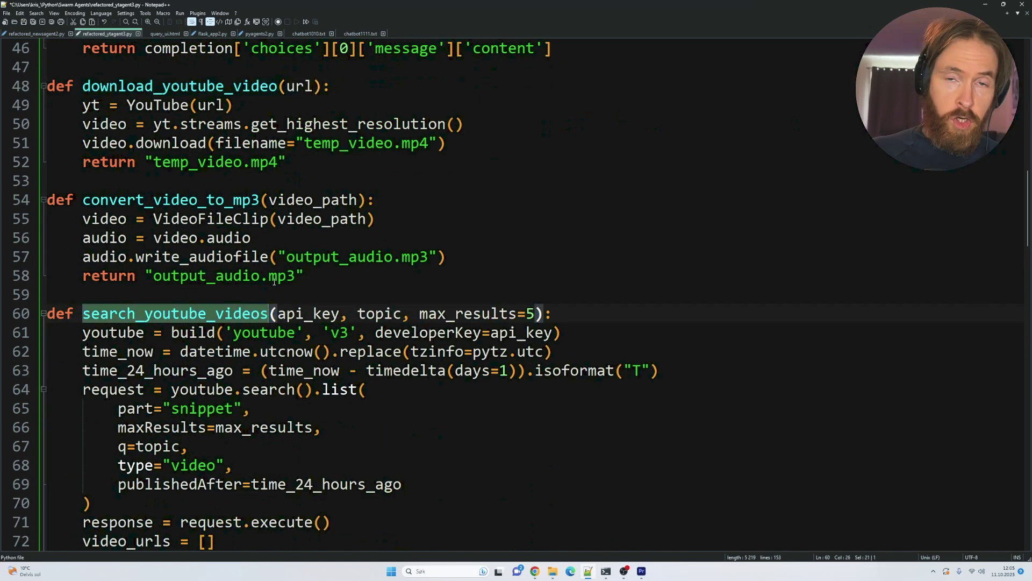
scroll(275, 278, down, 3)
scroll(210, 250, down, 3)
scroll(153, 225, down, 2)
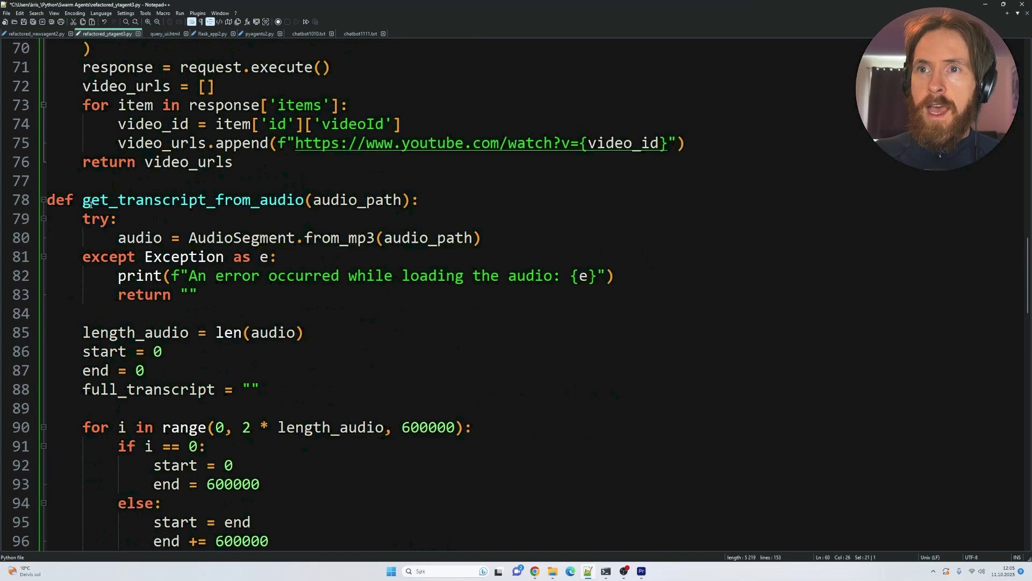
drag(83, 201, 305, 201)
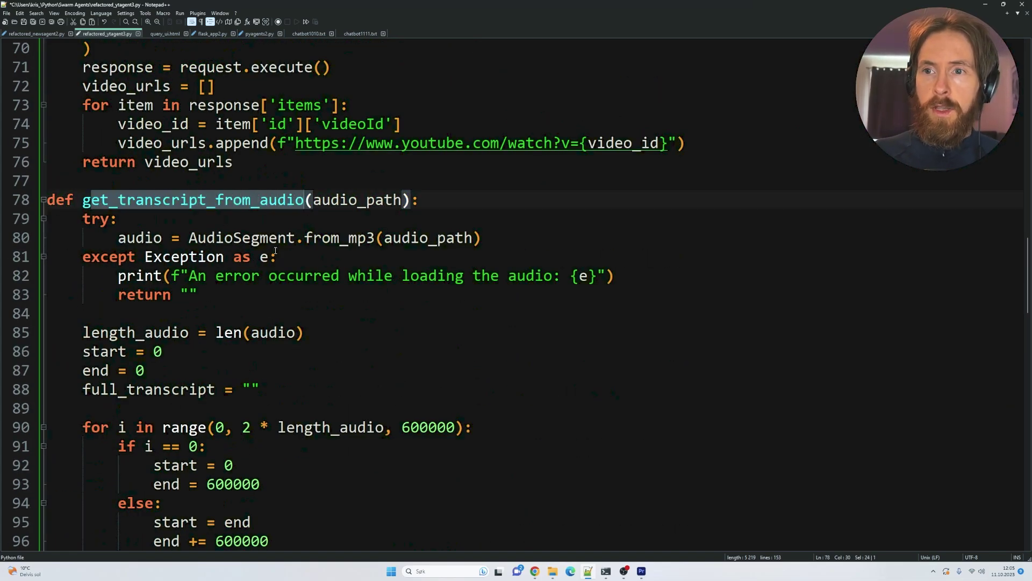
scroll(275, 252, down, 1)
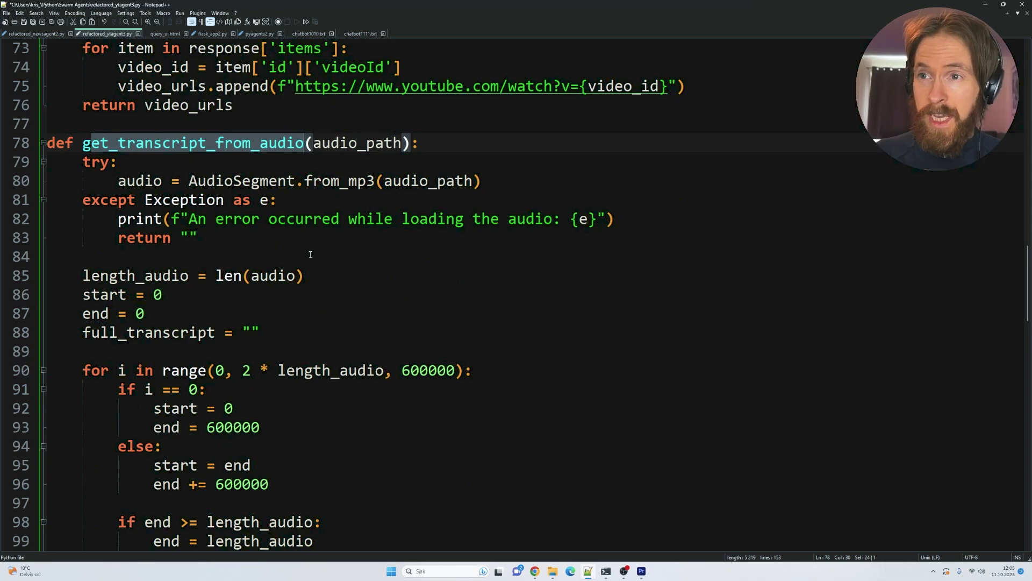
scroll(310, 254, down, 5)
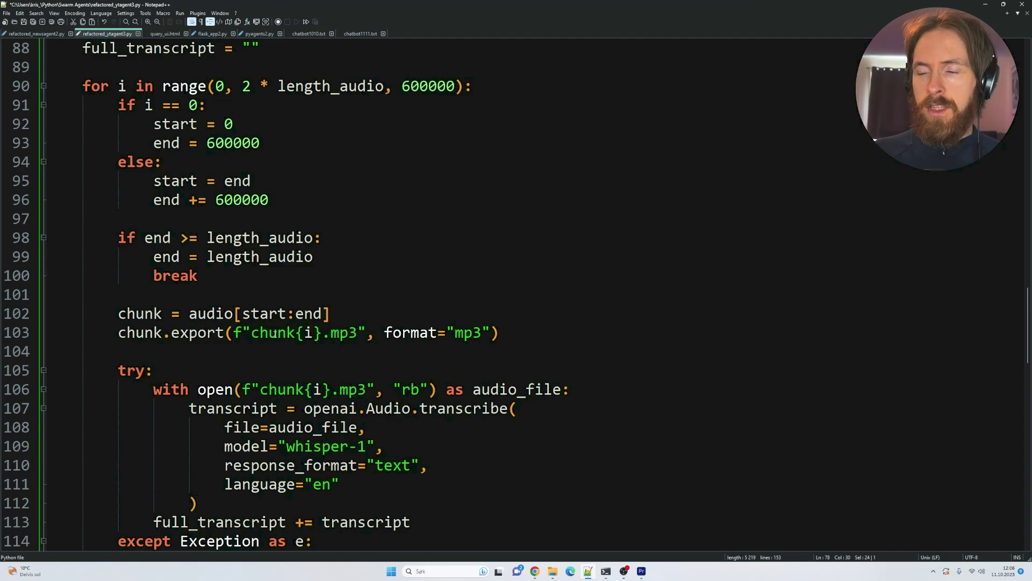
scroll(275, 333, down, 3)
scroll(315, 349, down, 4)
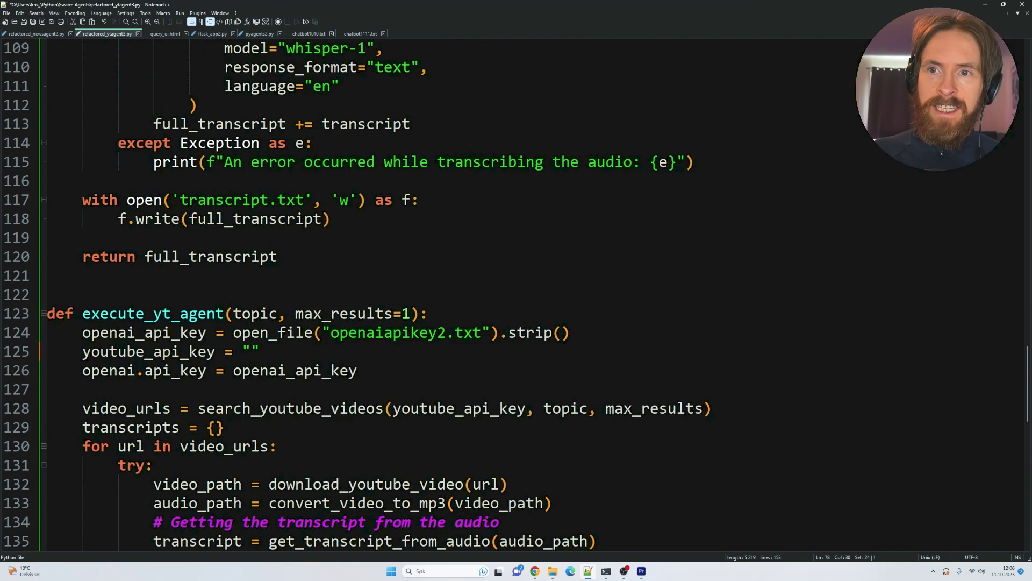
drag(83, 314, 216, 314)
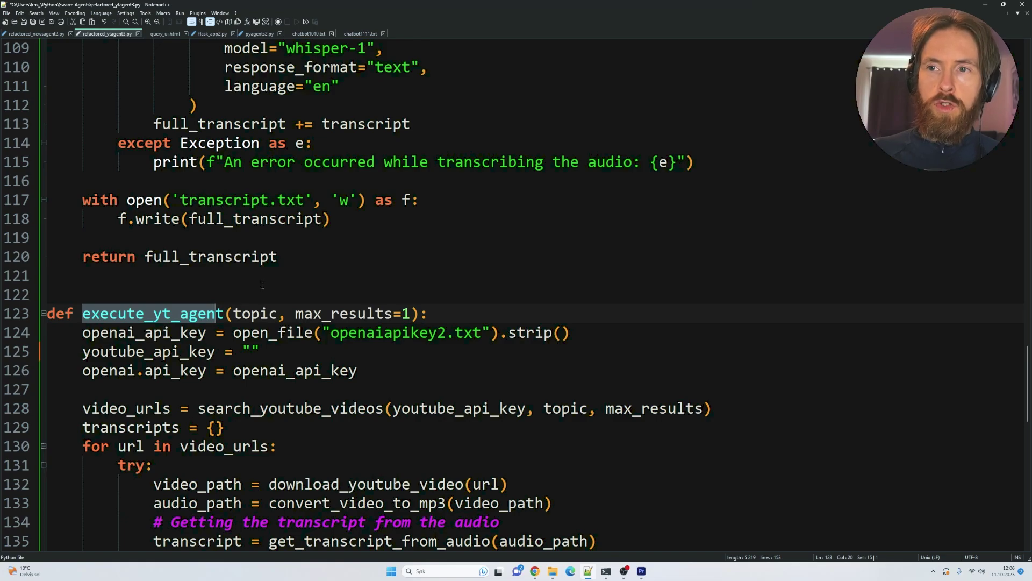
scroll(263, 285, down, 3)
scroll(265, 286, down, 2)
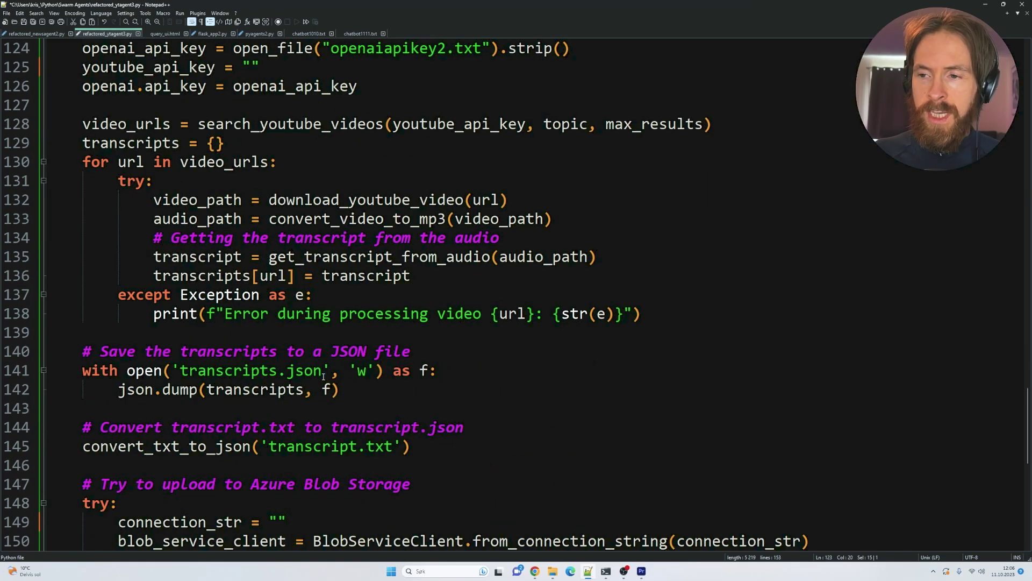
scroll(324, 372, down, 3)
drag(517, 428, 349, 428)
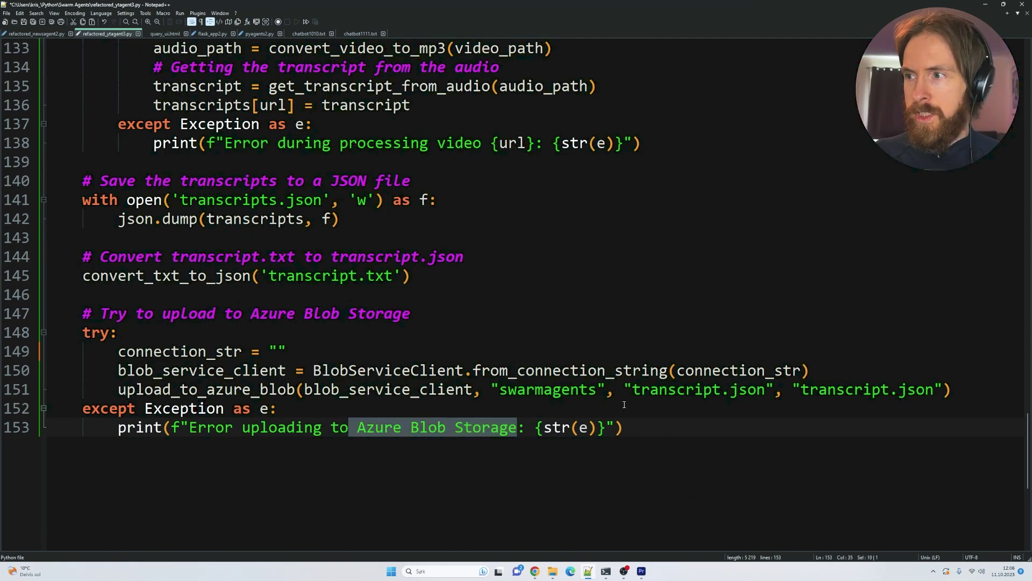
drag(633, 390, 765, 390)
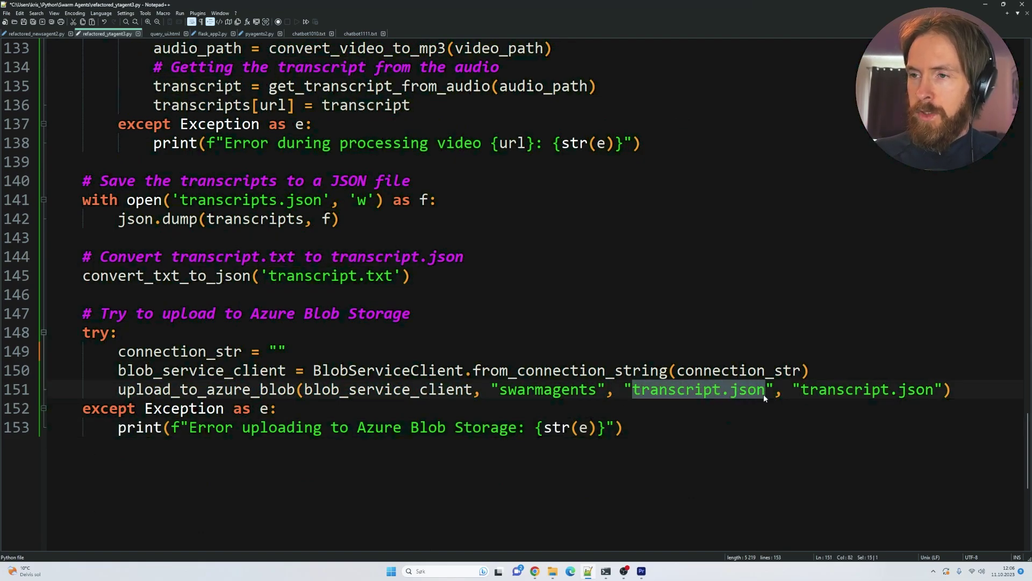
click(626, 427)
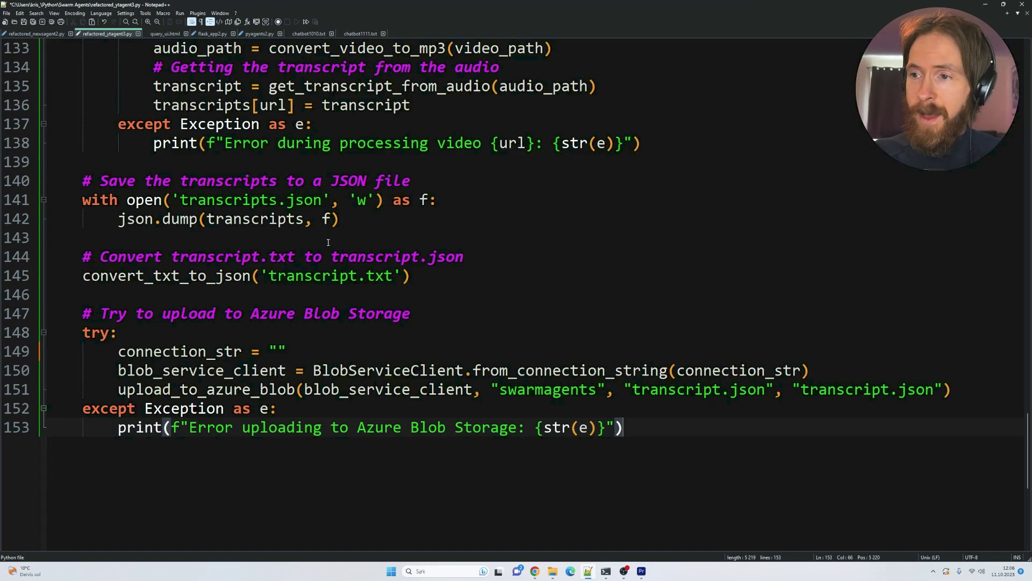
Run flask_app2.py from PowerShell, open the query page and enter 'gpt vision'
key(alt+Tab)
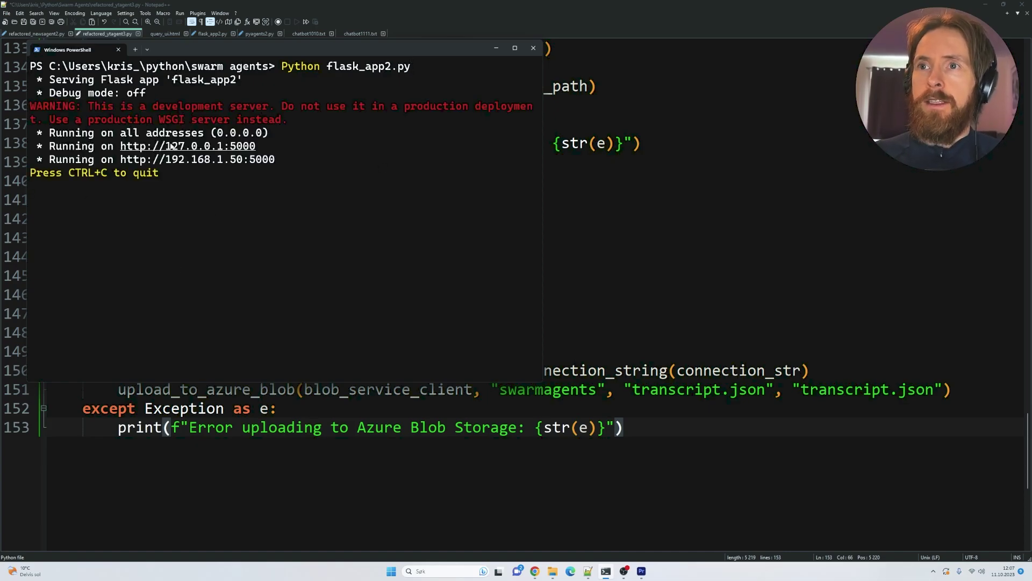
ctrl+click(187, 147)
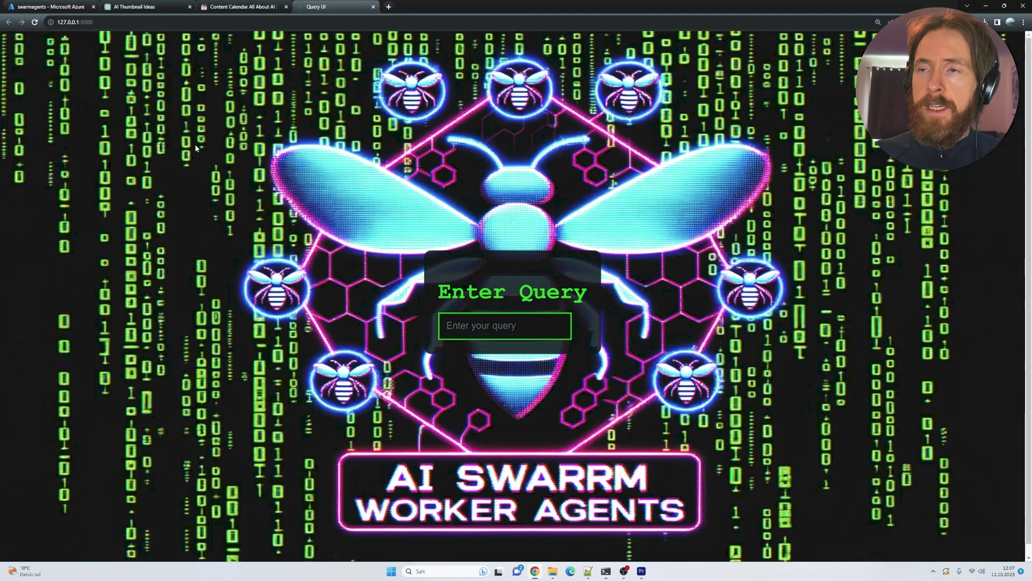
click(482, 327)
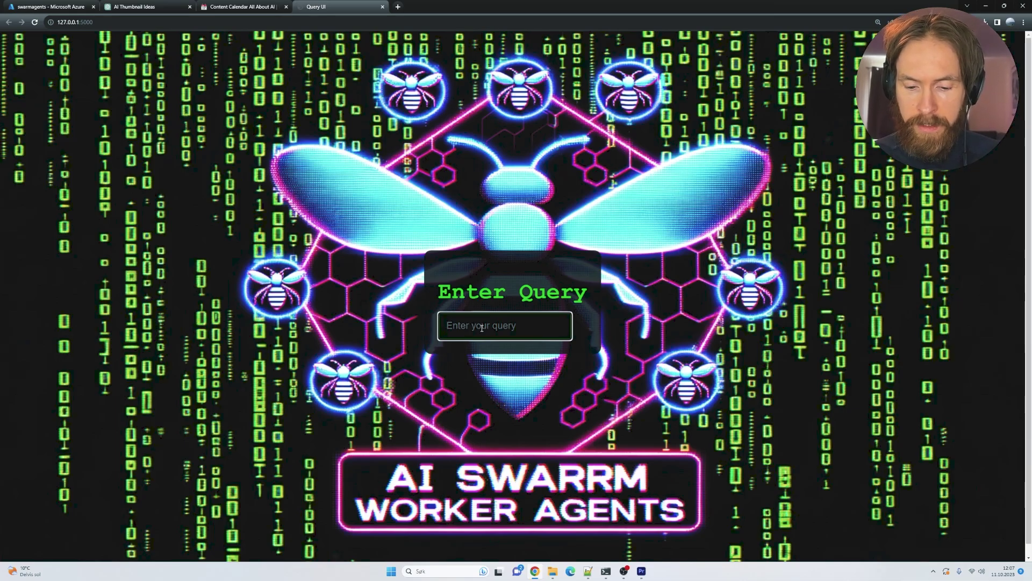
text(gpt vision)
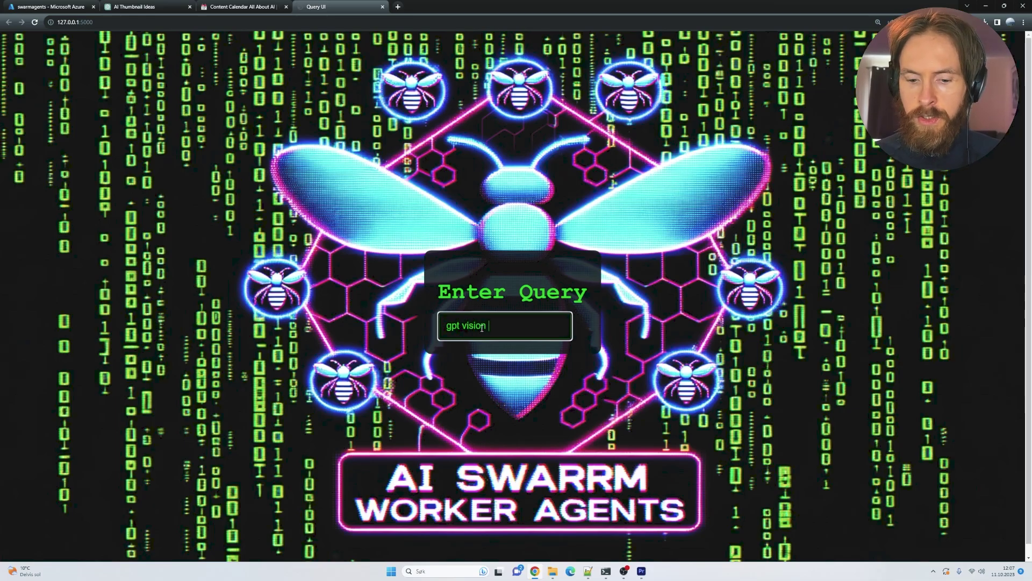
text( use cases)
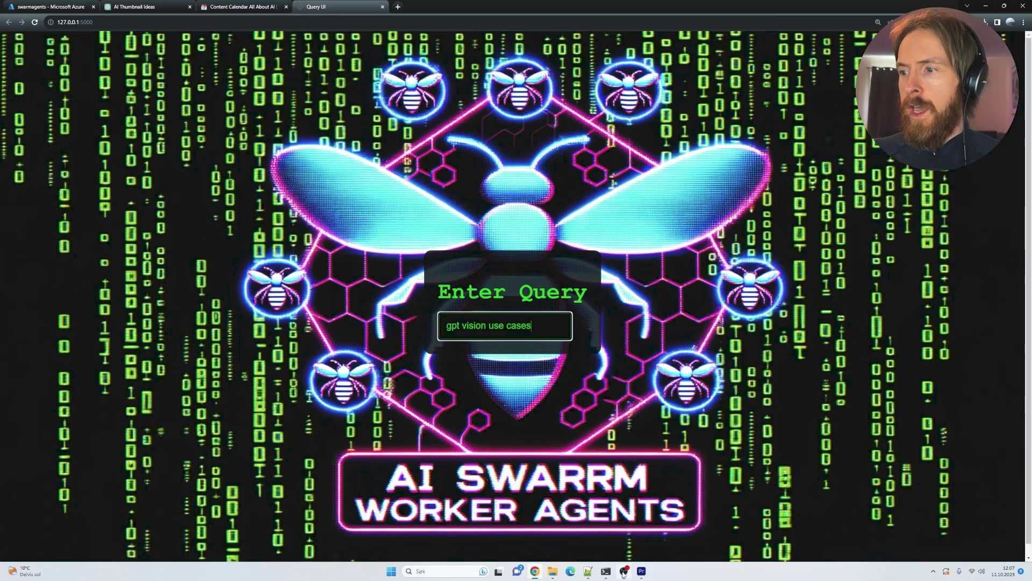
Arrange the PowerShell log beside the query page and highlight the news.json upload confirmation
click(607, 571)
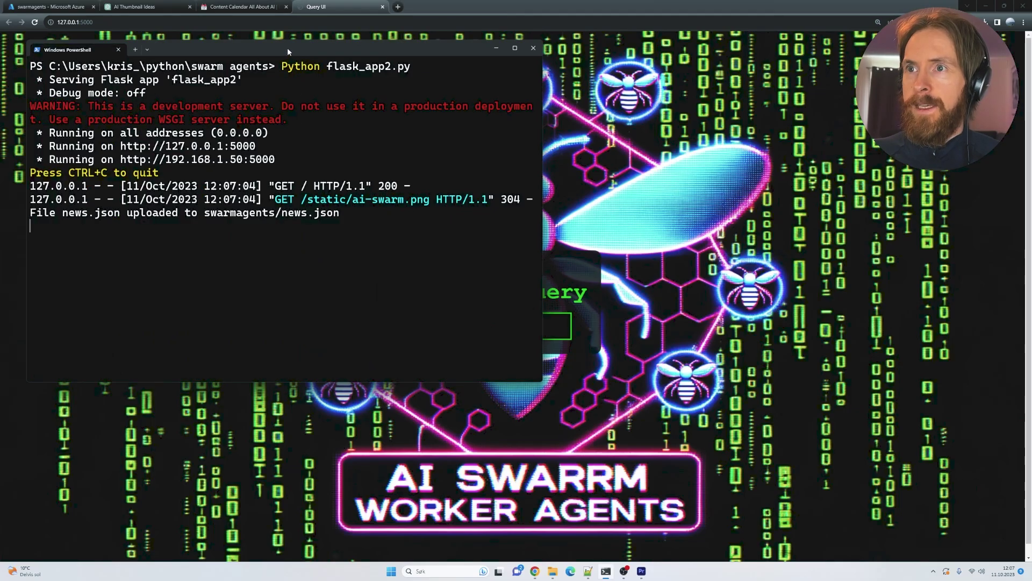
mouse_move(288, 48)
mouse_down()
mouse_move(774, 123)
mouse_move(330, 103)
mouse_up()
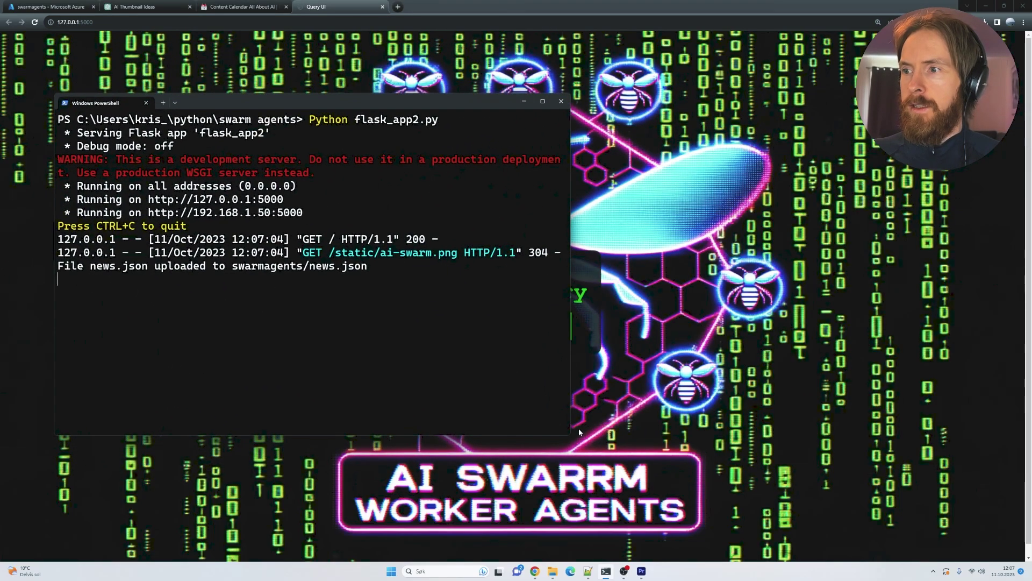
drag(565, 434, 413, 462)
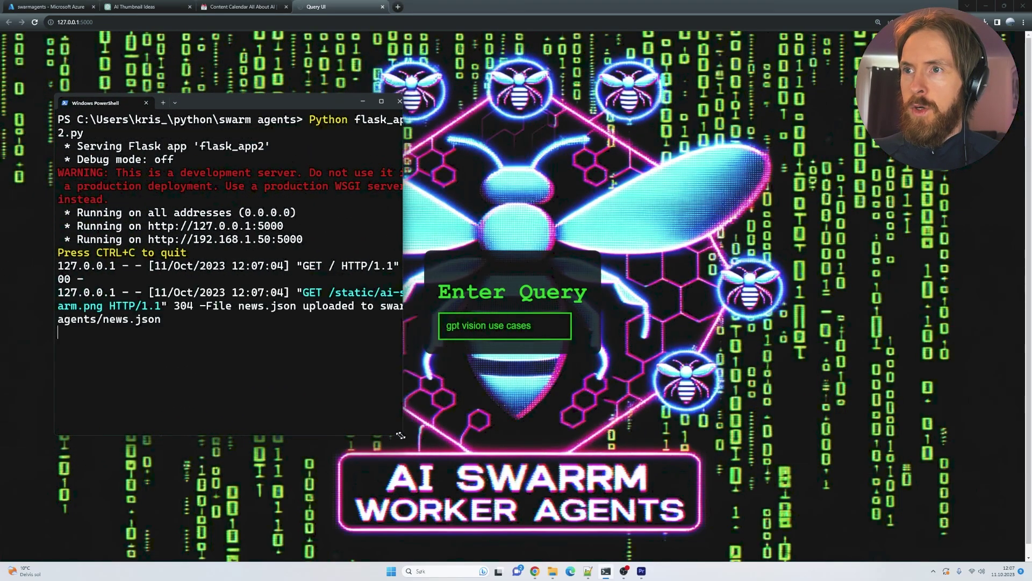
drag(215, 101, 170, 41)
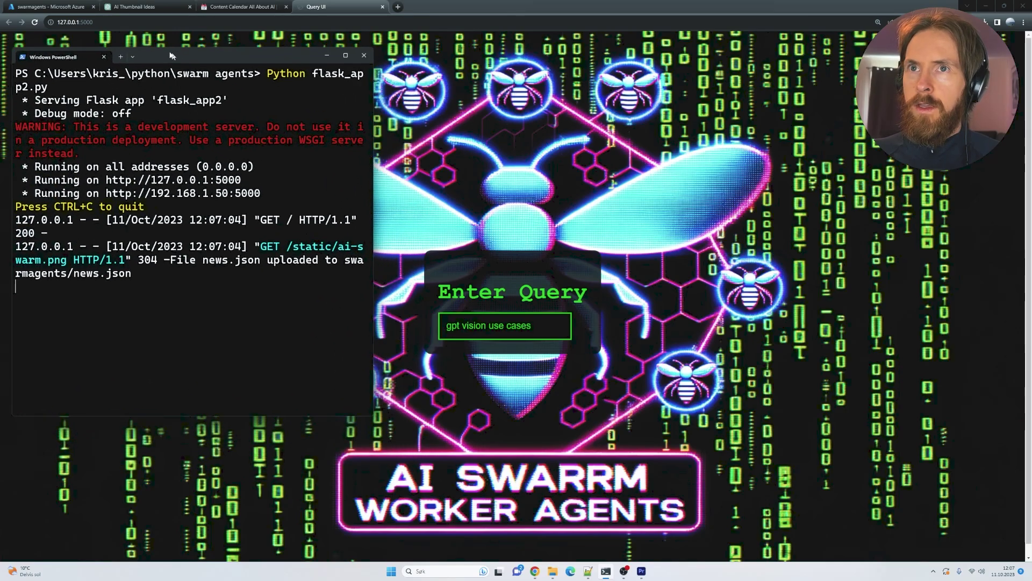
drag(369, 182, 409, 176)
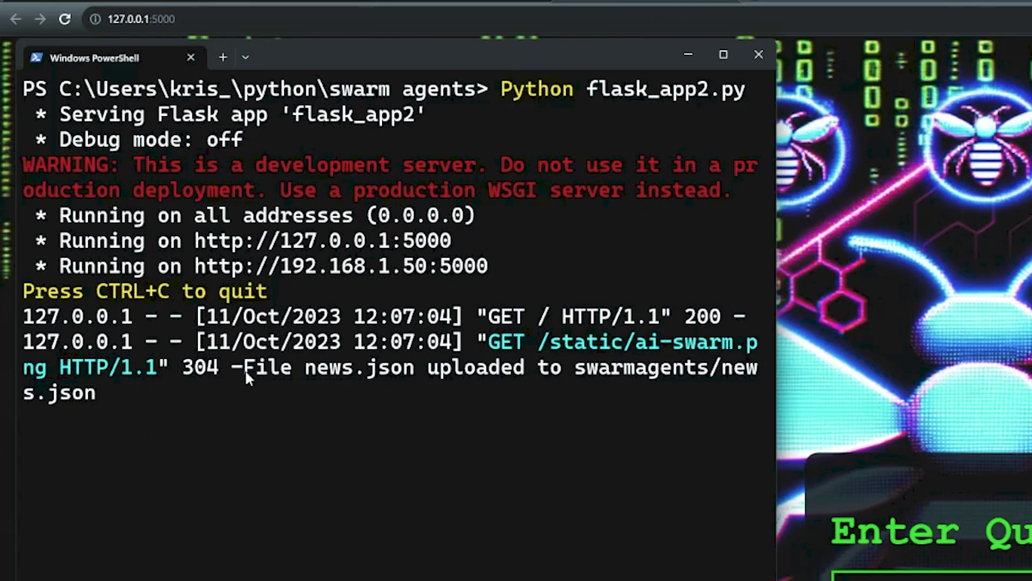
mouse_move(245, 368)
mouse_down()
mouse_move(751, 374)
mouse_move(735, 400)
mouse_up()
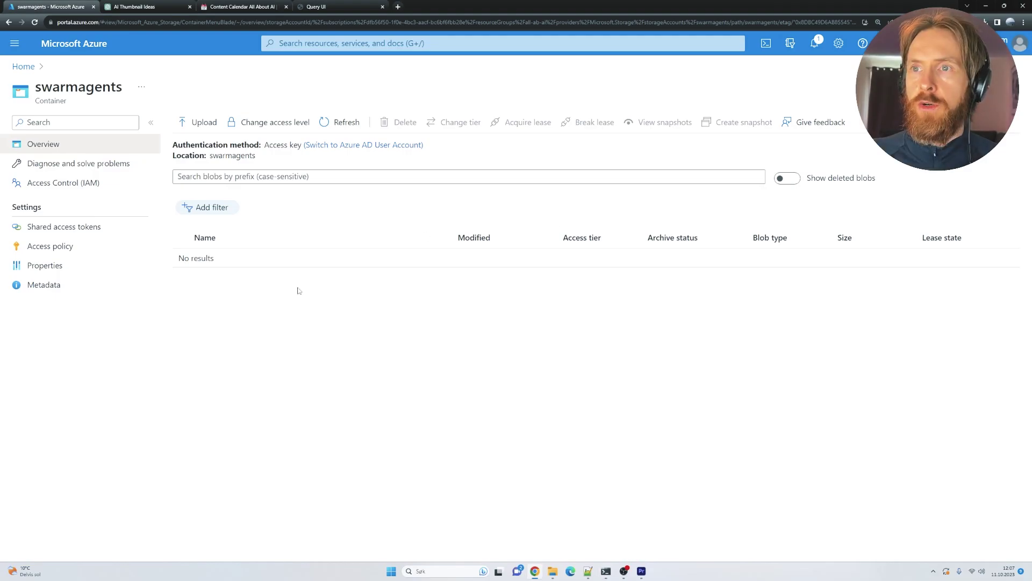
Refresh the swarmagents container to list news.json, then return to the PowerShell log
click(35, 22)
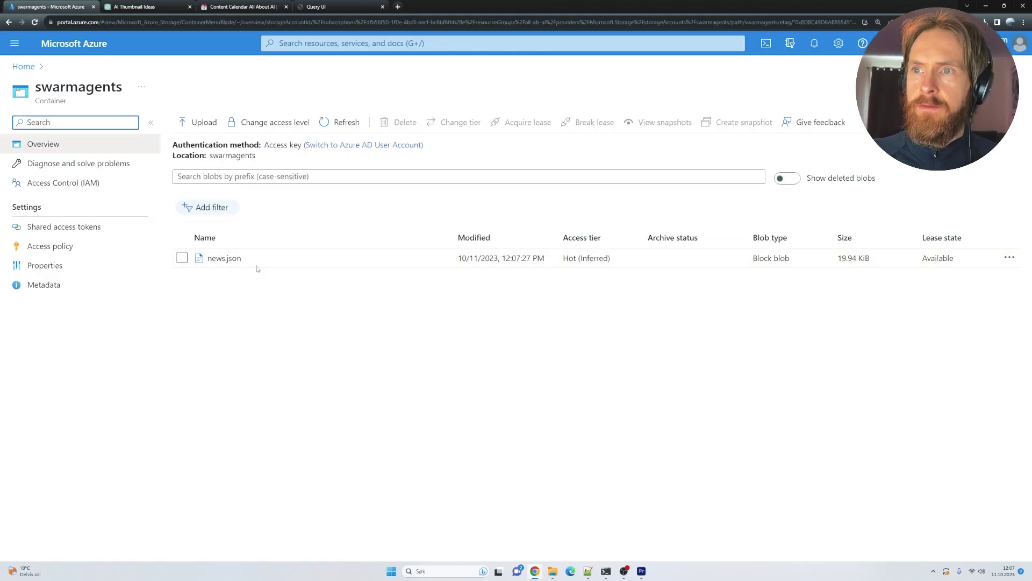
click(588, 571)
Highlight the server log line about writing output_audio.mp3
click(606, 571)
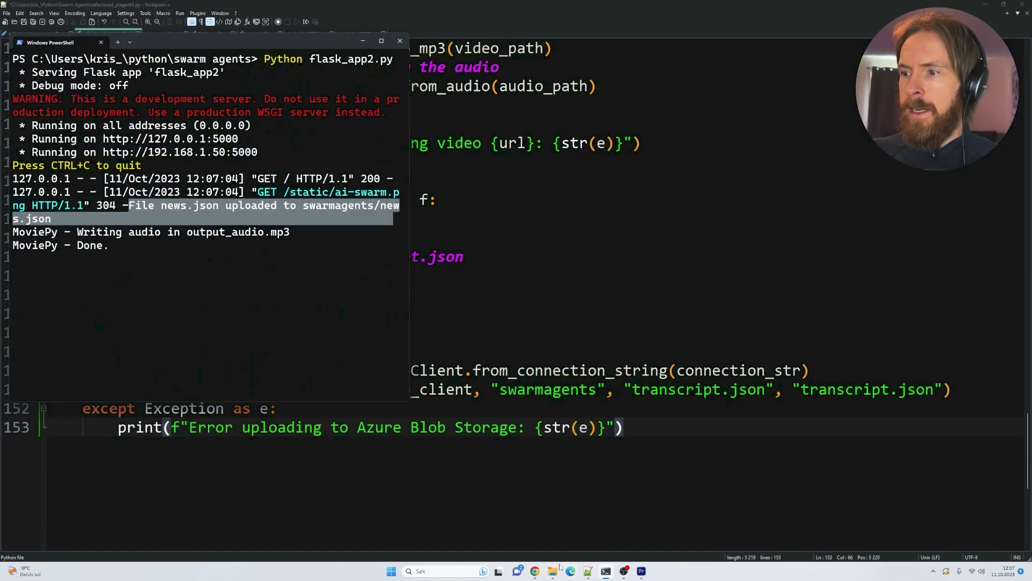
click(535, 571)
click(331, 6)
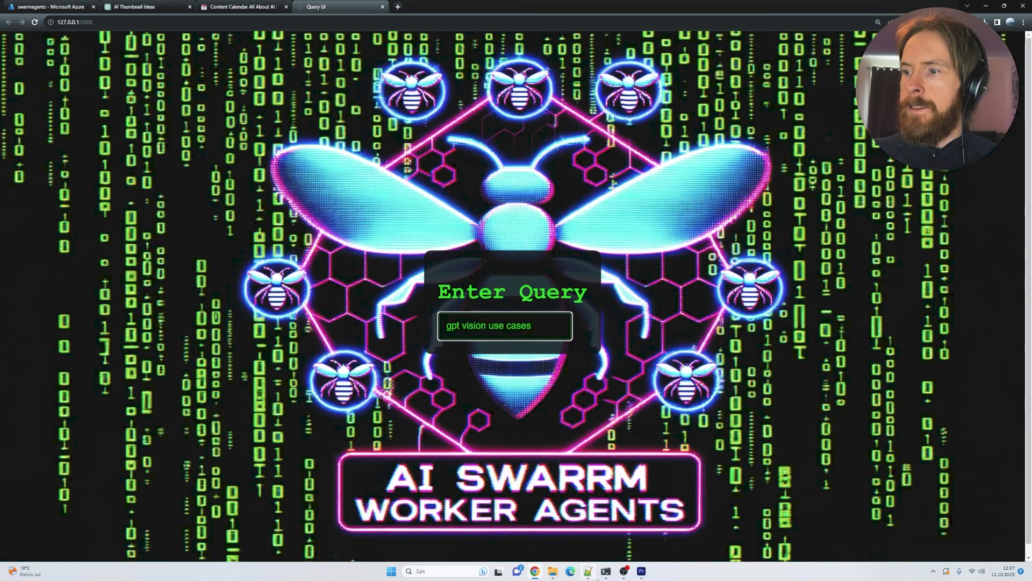
click(605, 571)
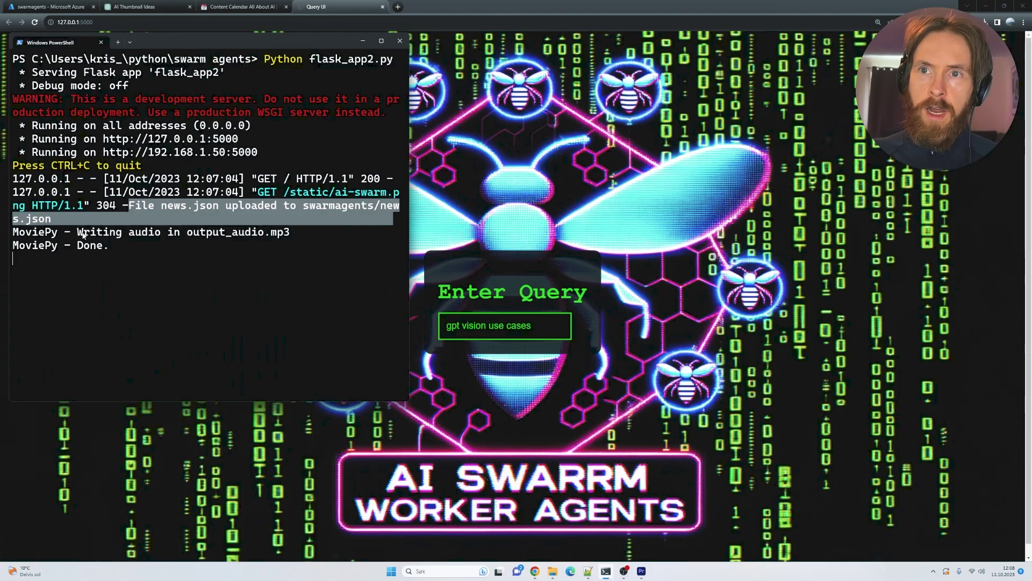
drag(79, 233, 290, 233)
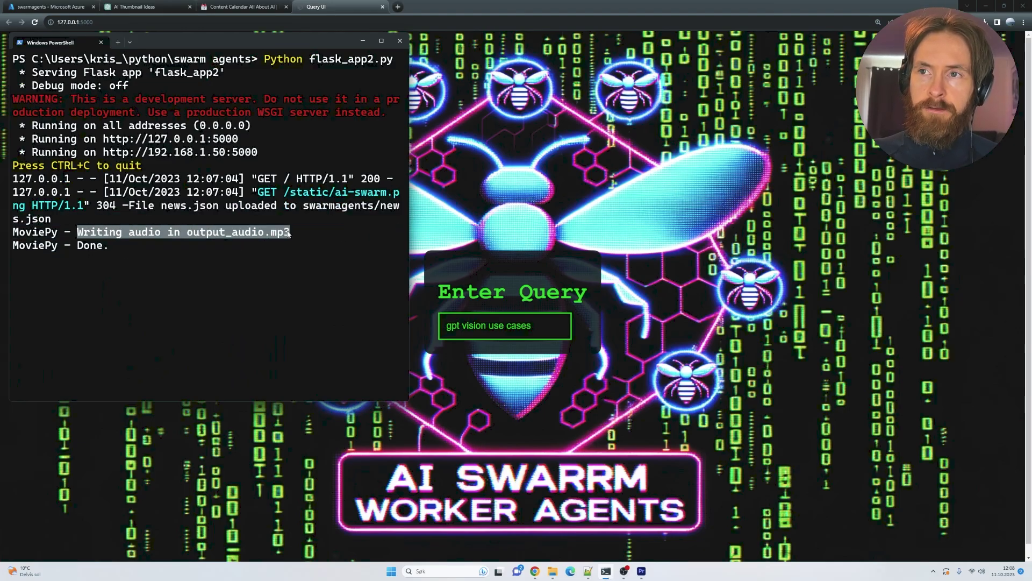
key(ctrl+c)
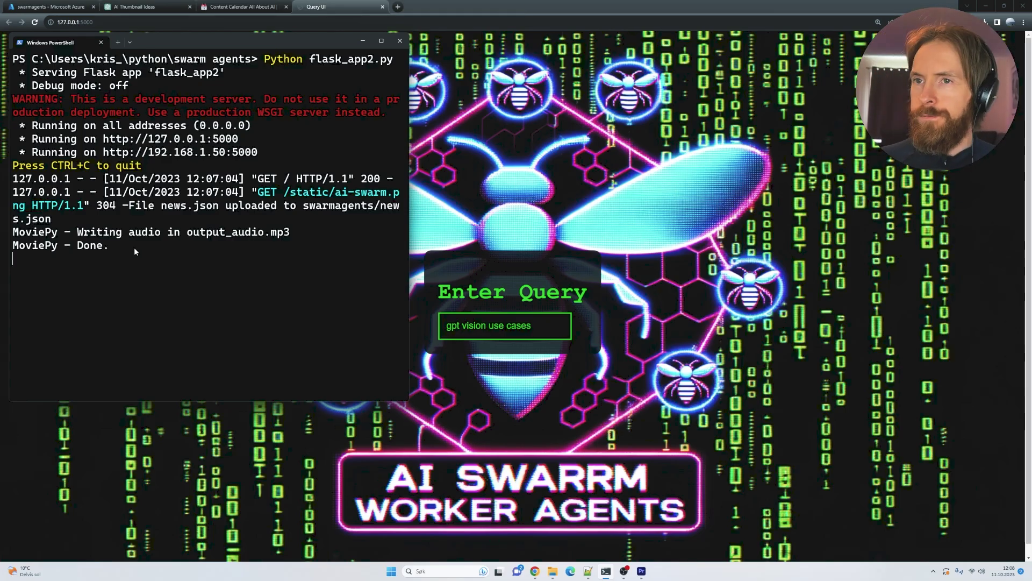
Dismiss the scripts-finished alert and refresh swarmagents to show transcript.json beside news.json
click(364, 43)
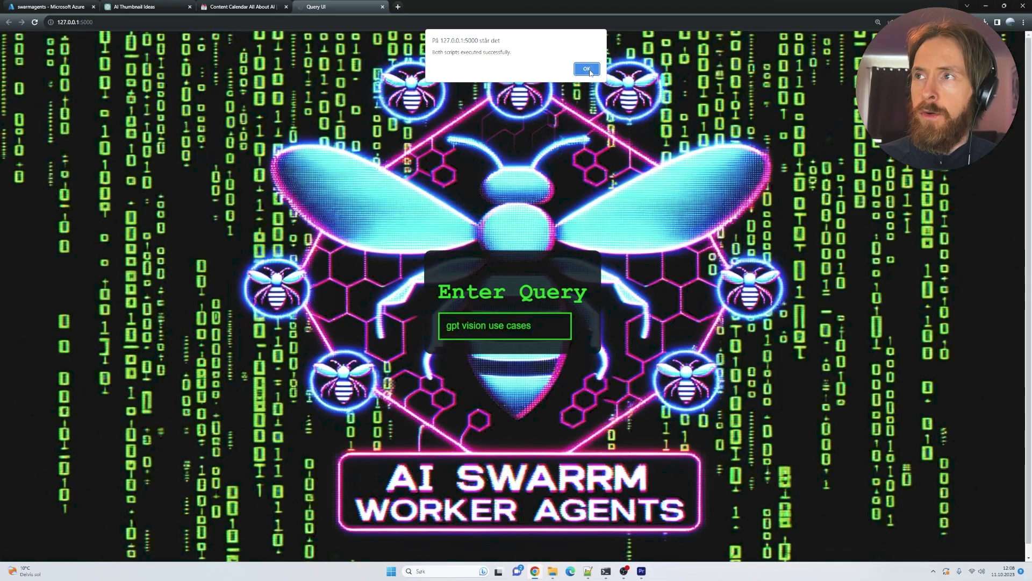
click(588, 70)
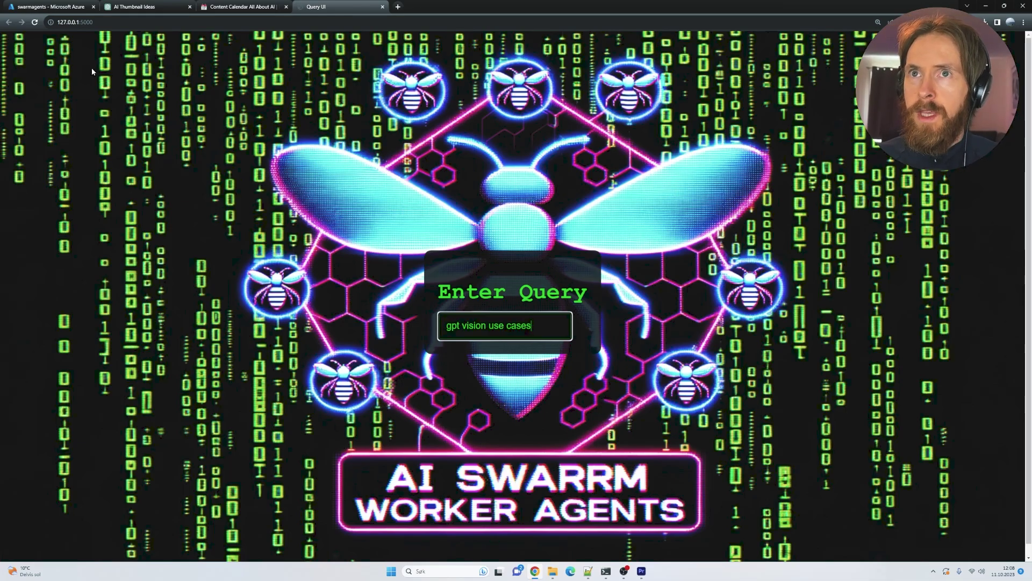
click(58, 7)
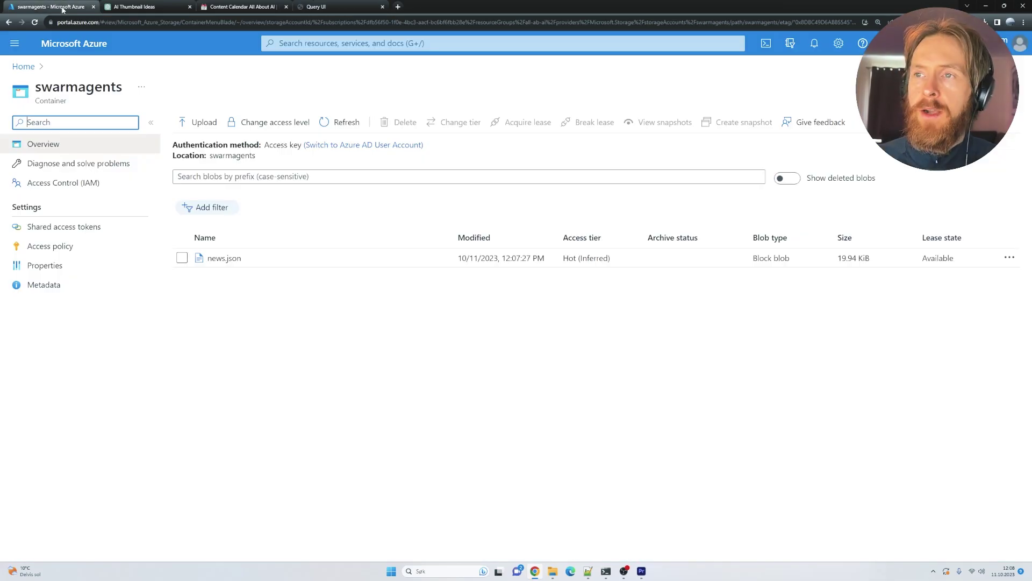
click(34, 22)
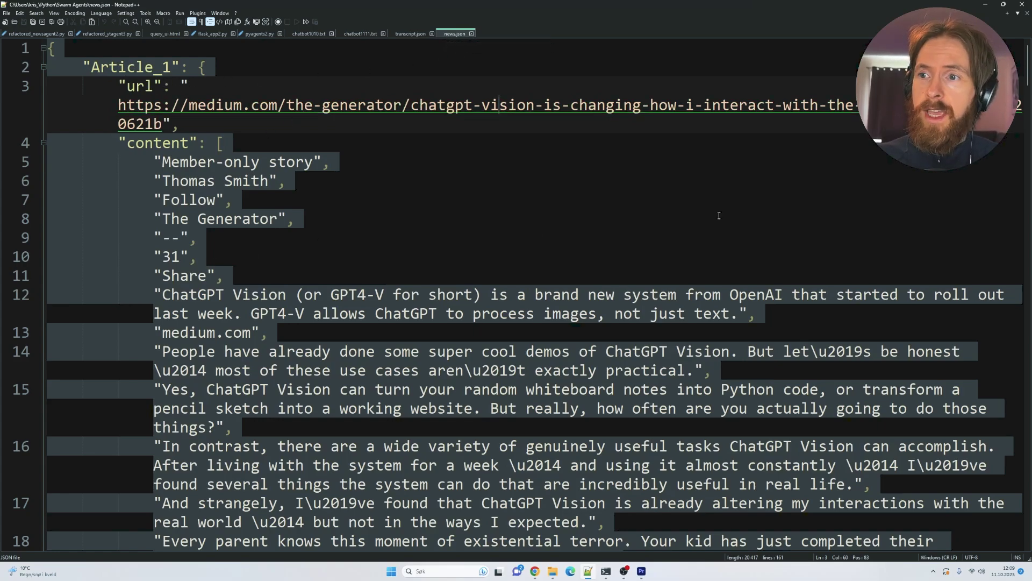
drag(1030, 91, 1028, 119)
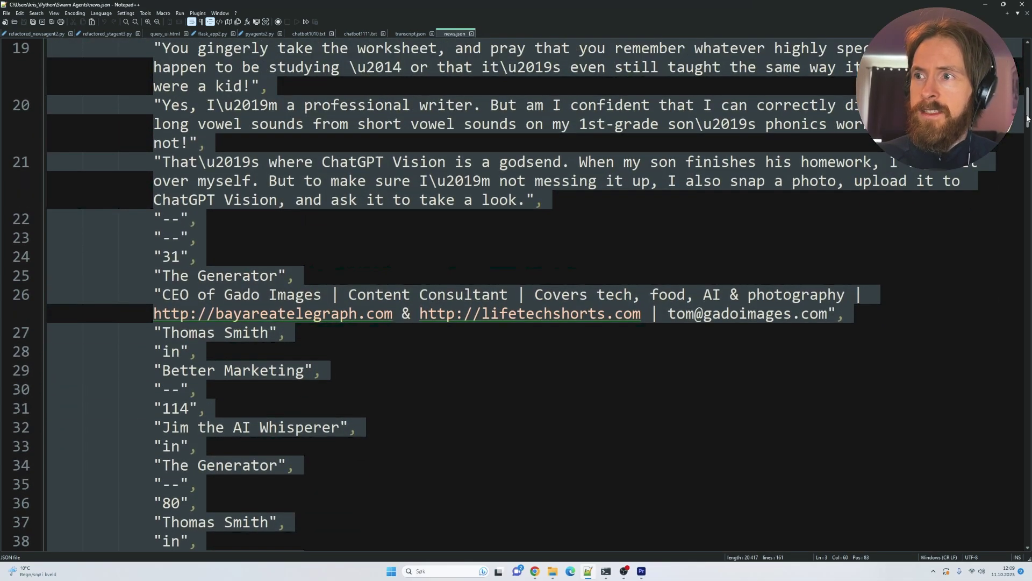
drag(1029, 119, 1027, 226)
scroll(406, 168, up, 2)
scroll(407, 167, down, 2)
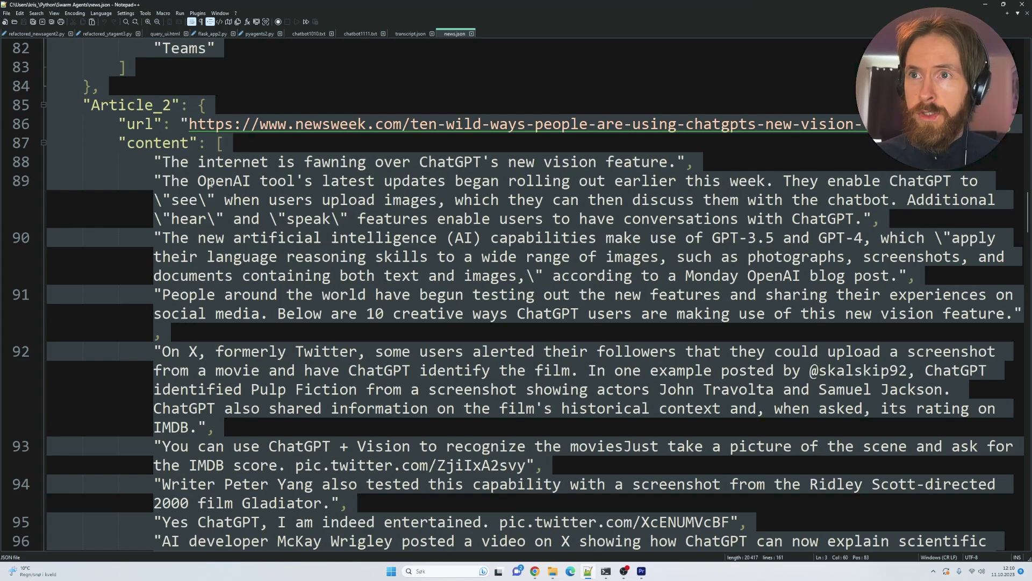
scroll(301, 219, down, 4)
scroll(300, 218, down, 9)
scroll(426, 281, down, 7)
scroll(403, 274, down, 7)
scroll(340, 257, down, 2)
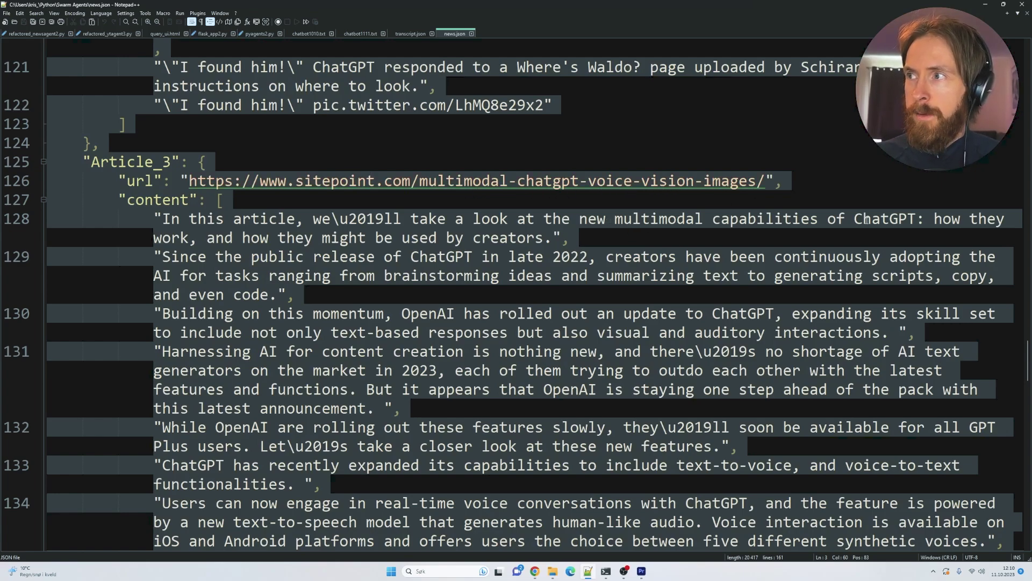
scroll(733, 227, down, 6)
scroll(732, 226, down, 6)
scroll(733, 225, down, 5)
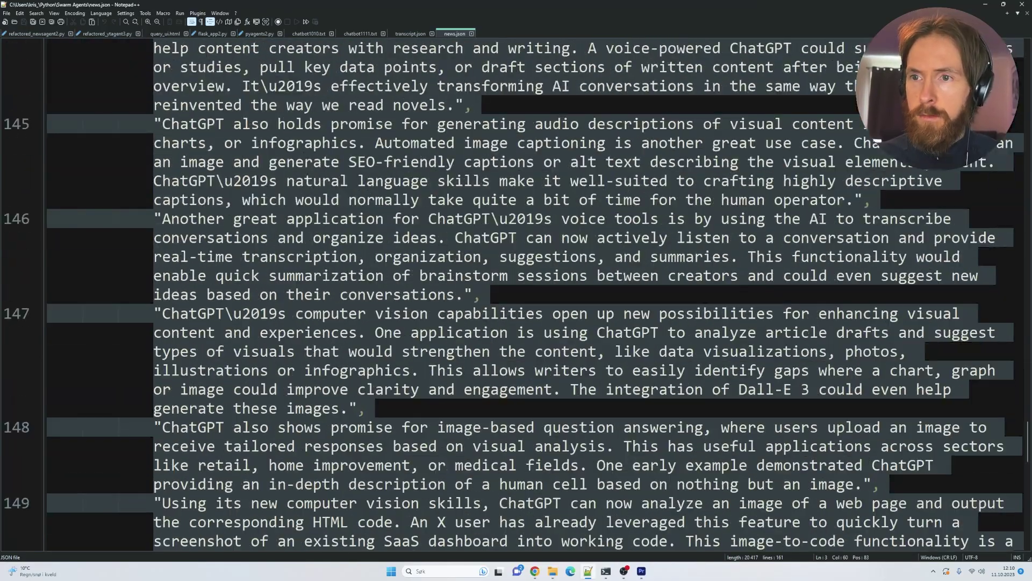
scroll(733, 226, down, 7)
scroll(330, 212, down, 6)
scroll(331, 212, up, 6)
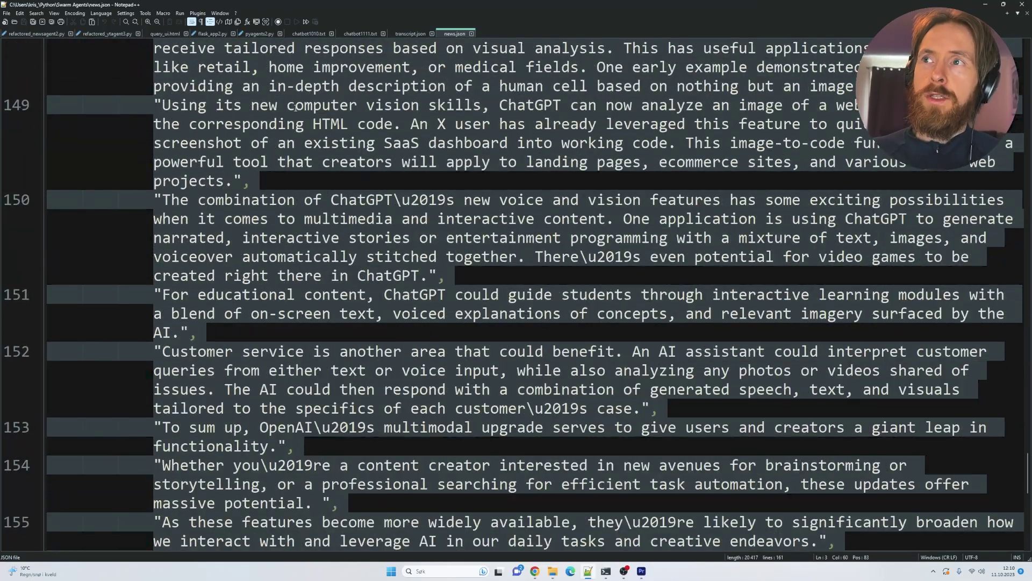
scroll(331, 212, up, 7)
scroll(331, 212, up, 8)
scroll(323, 208, up, 8)
scroll(307, 206, up, 1)
scroll(273, 200, down, 3)
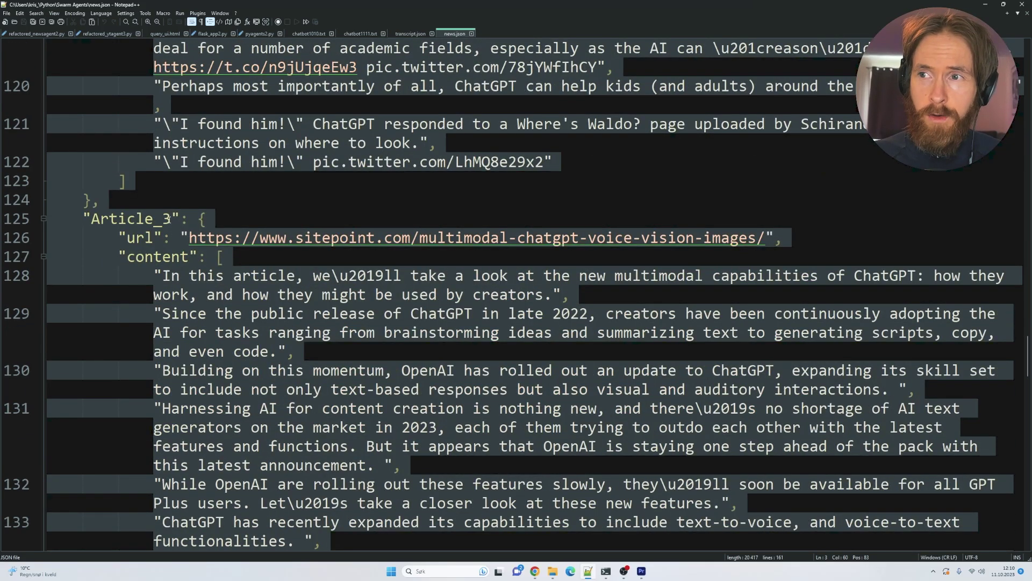
Select and review the transcript.json text
click(406, 34)
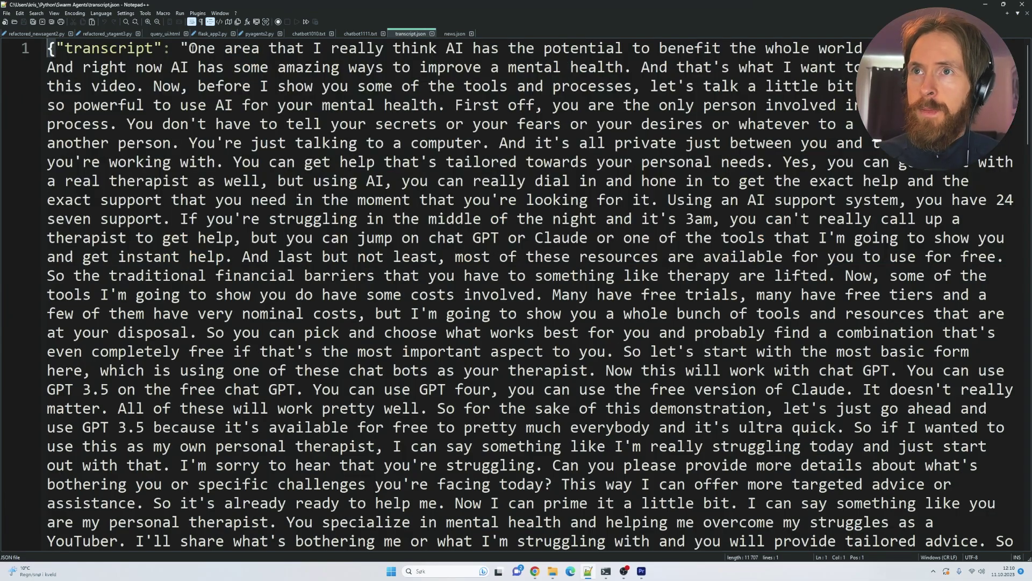
mouse_move(46, 48)
mouse_down()
mouse_move(756, 370)
mouse_move(795, 404)
mouse_up()
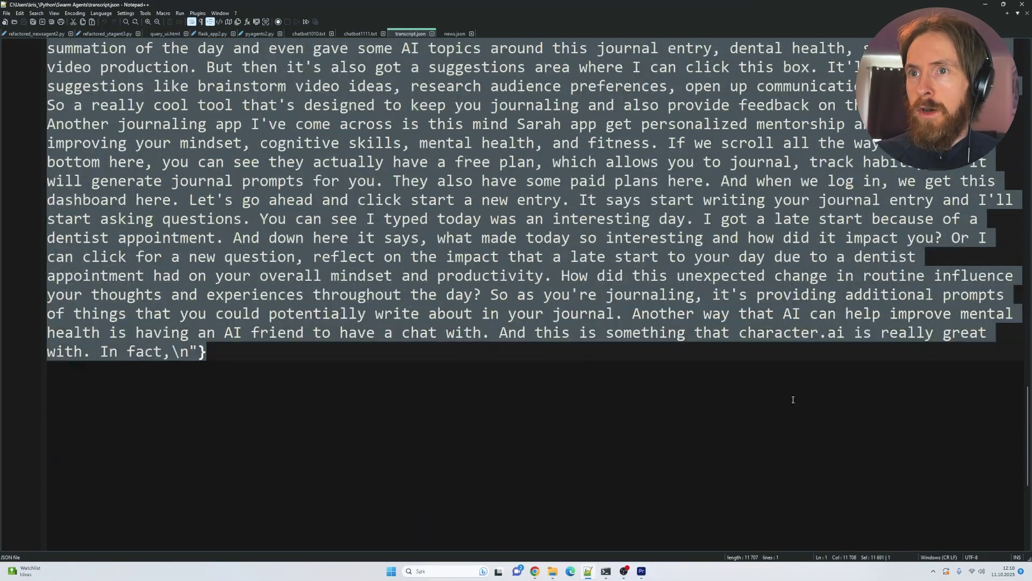
click(783, 391)
drag(1030, 440, 1030, 277)
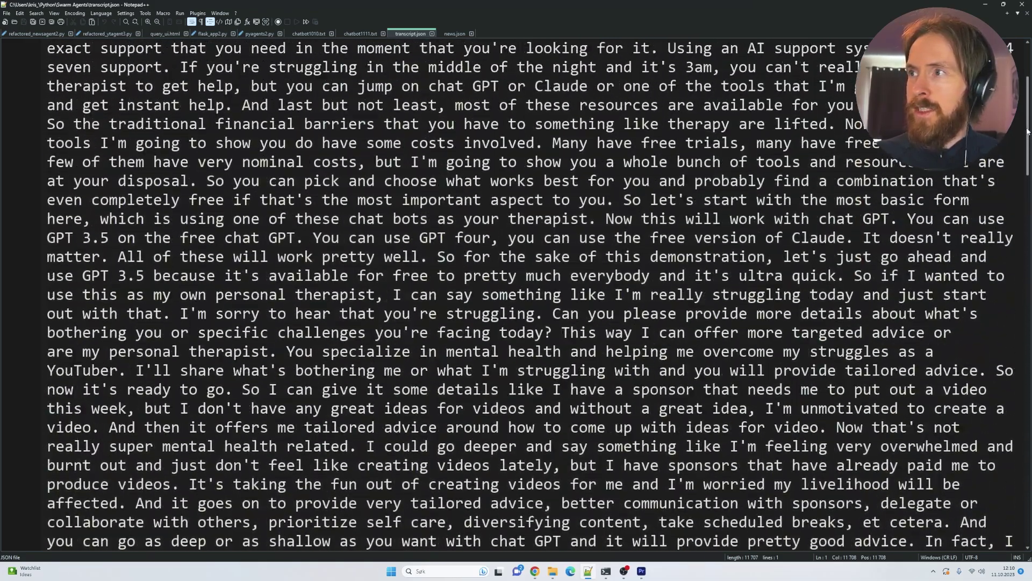
drag(1030, 277, 1030, 96)
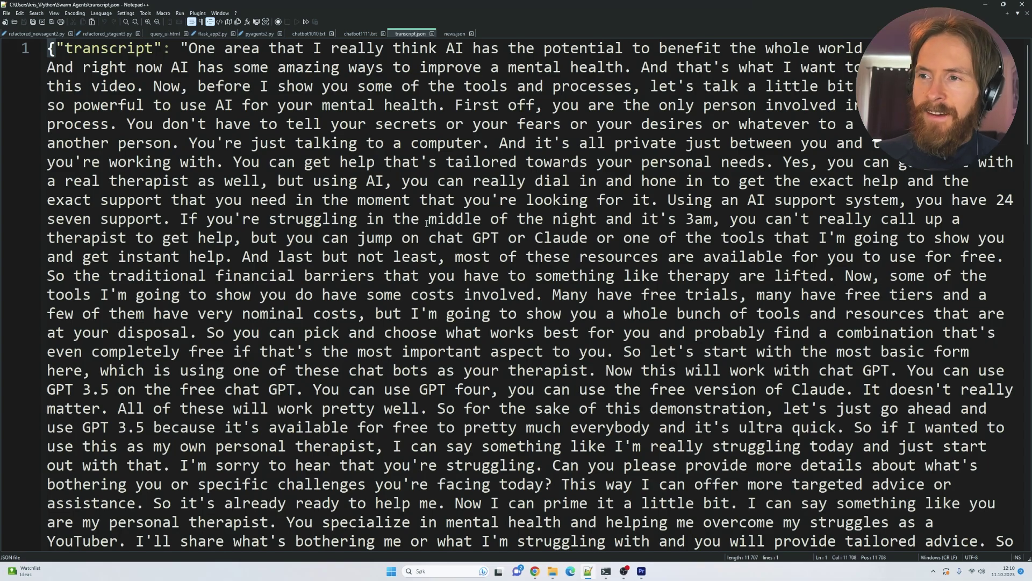
Revisit refactored_ytagent3.py and news.json, then return to the Azure container listing
click(99, 35)
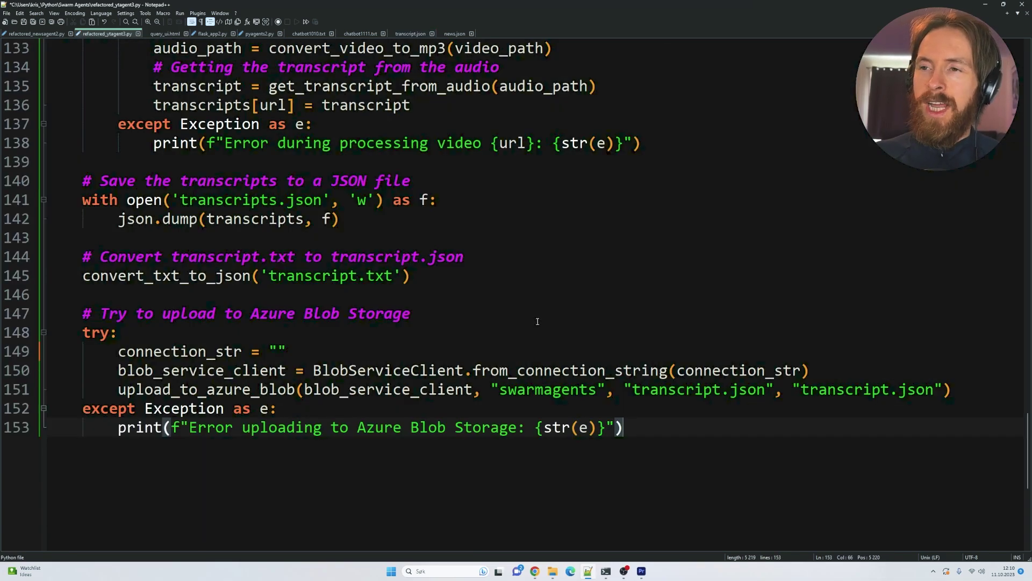
click(455, 34)
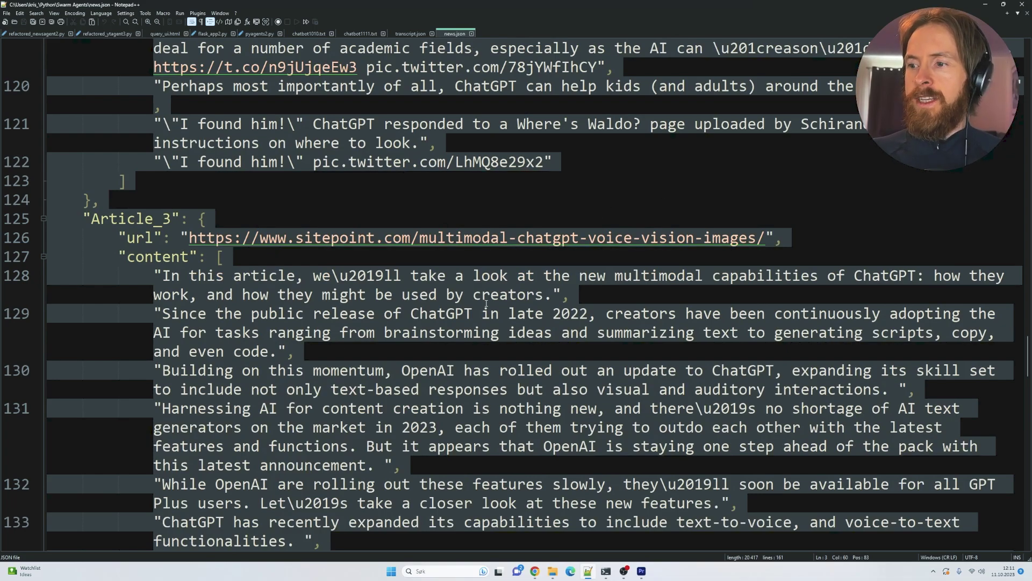
click(535, 571)
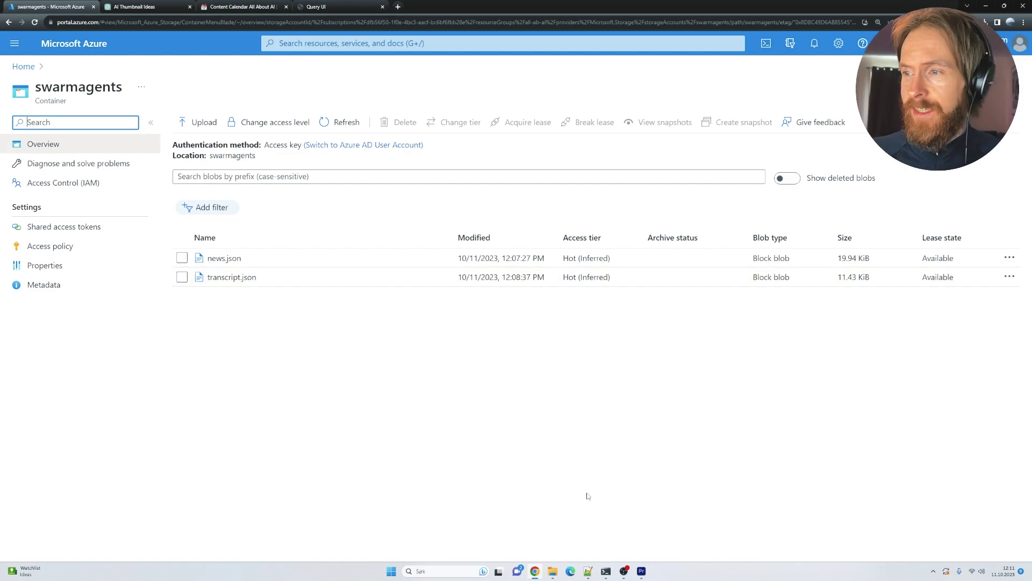
Bring Notepad++ back to news.json at Article_3's SitePoint piece on ChatGPT
click(588, 571)
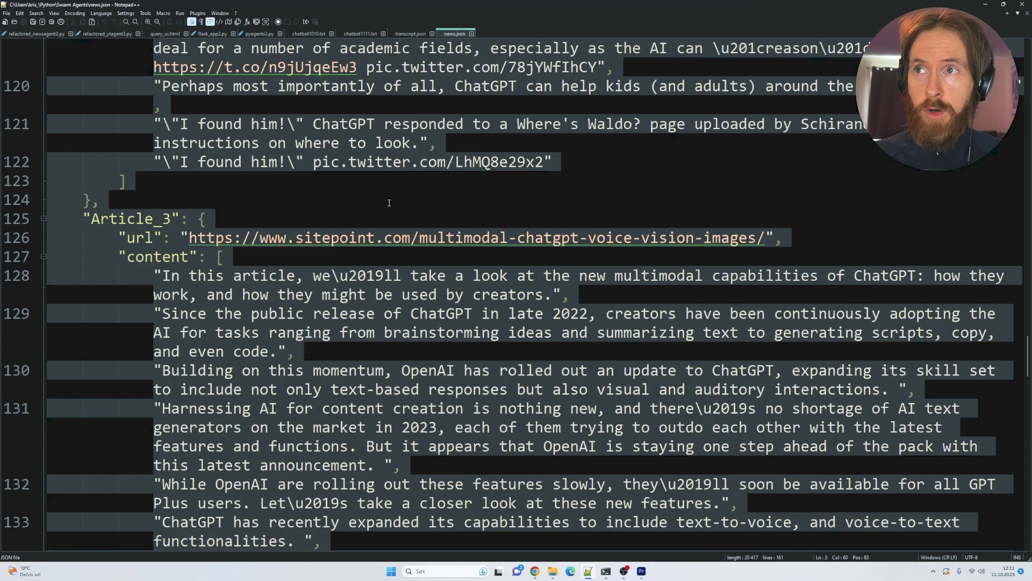
key(ctrl+Tab)
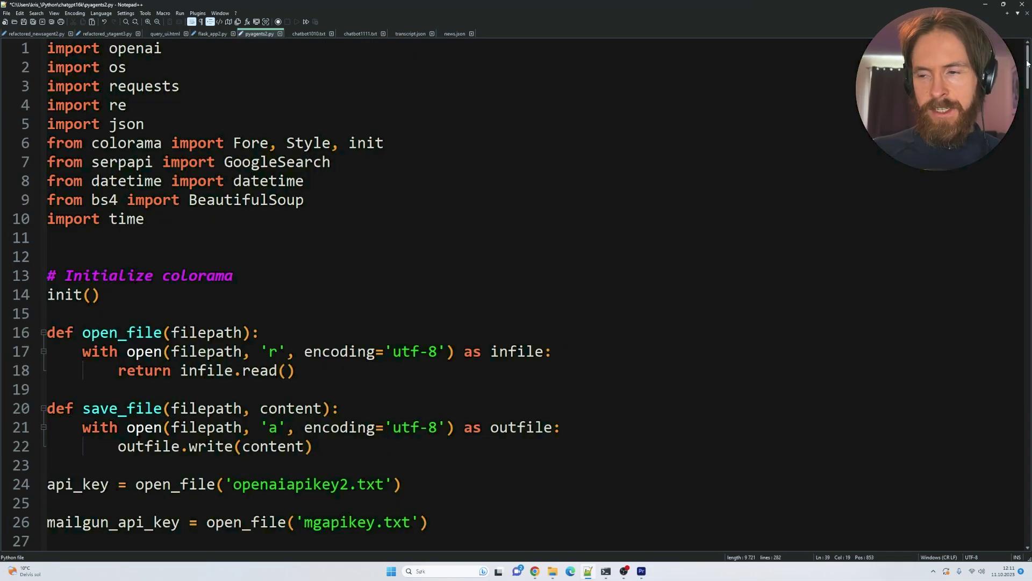
drag(1027, 63, 1028, 109)
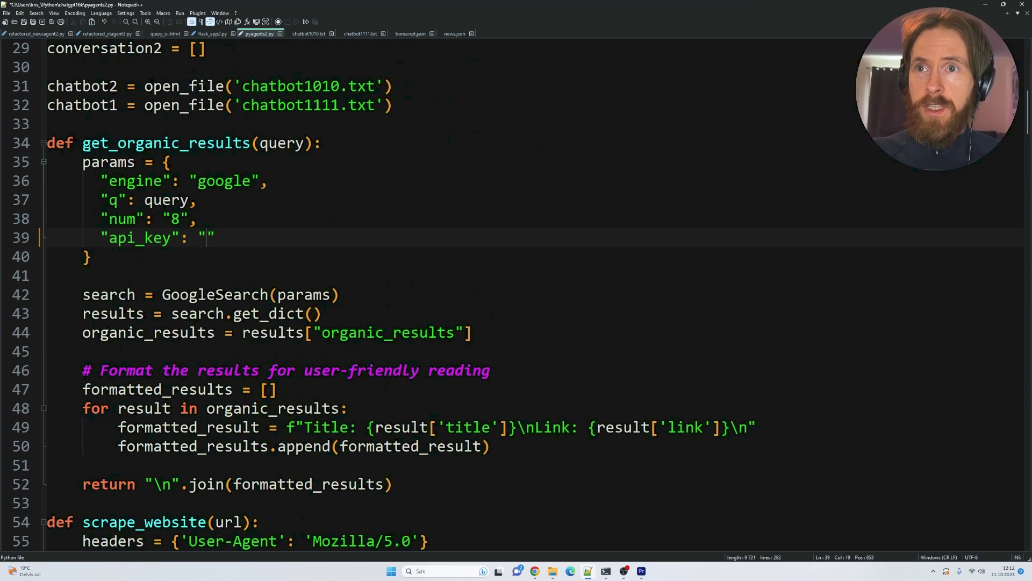
scroll(338, 216, down, 6)
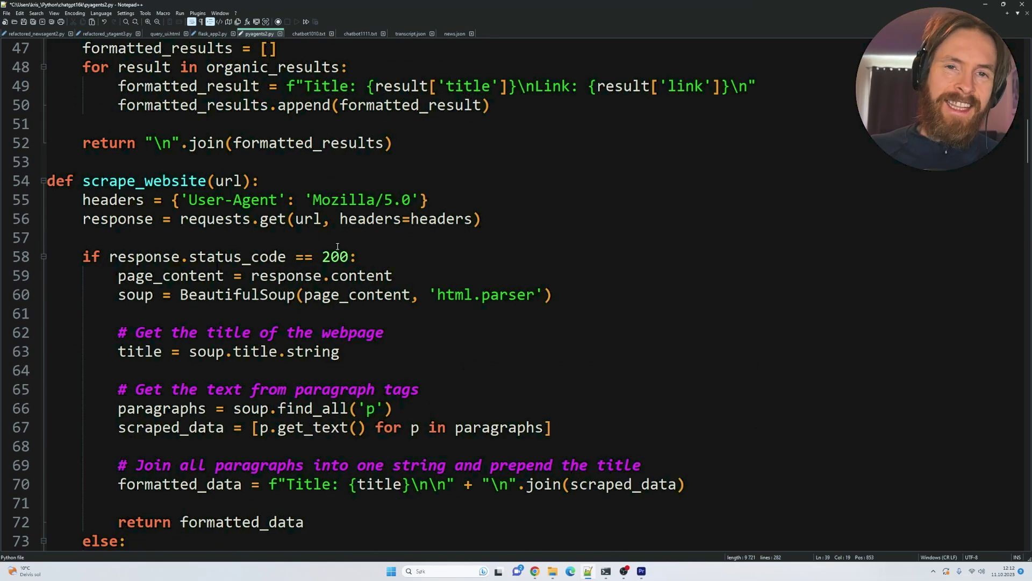
scroll(338, 246, down, 5)
scroll(337, 245, down, 7)
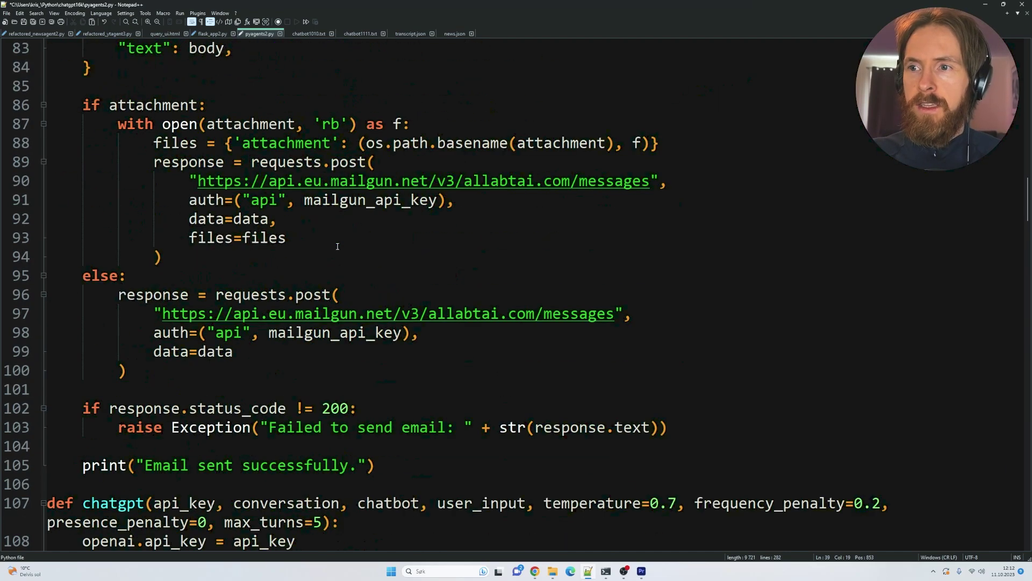
scroll(276, 246, down, 5)
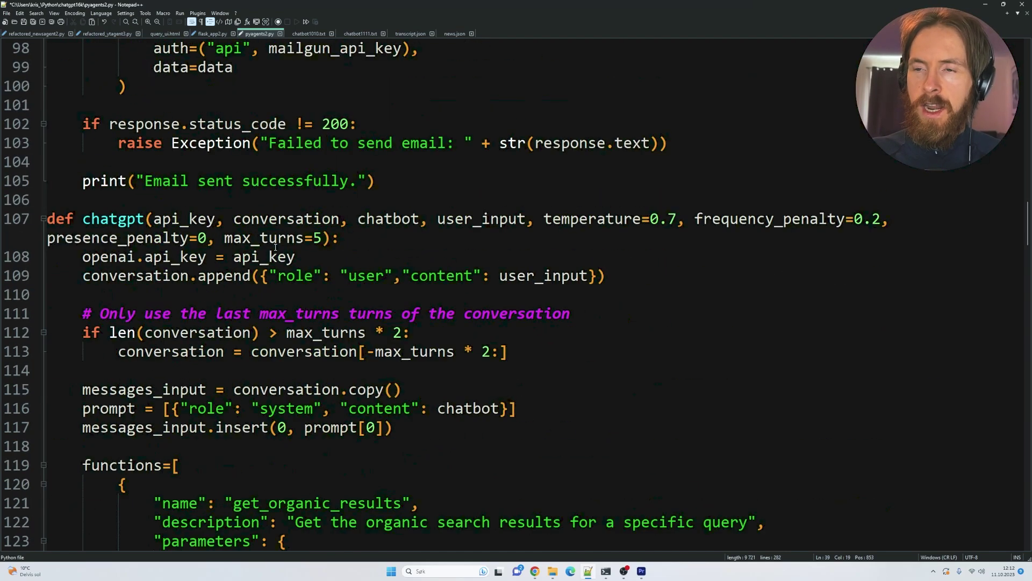
scroll(275, 248, down, 5)
scroll(275, 247, up, 4)
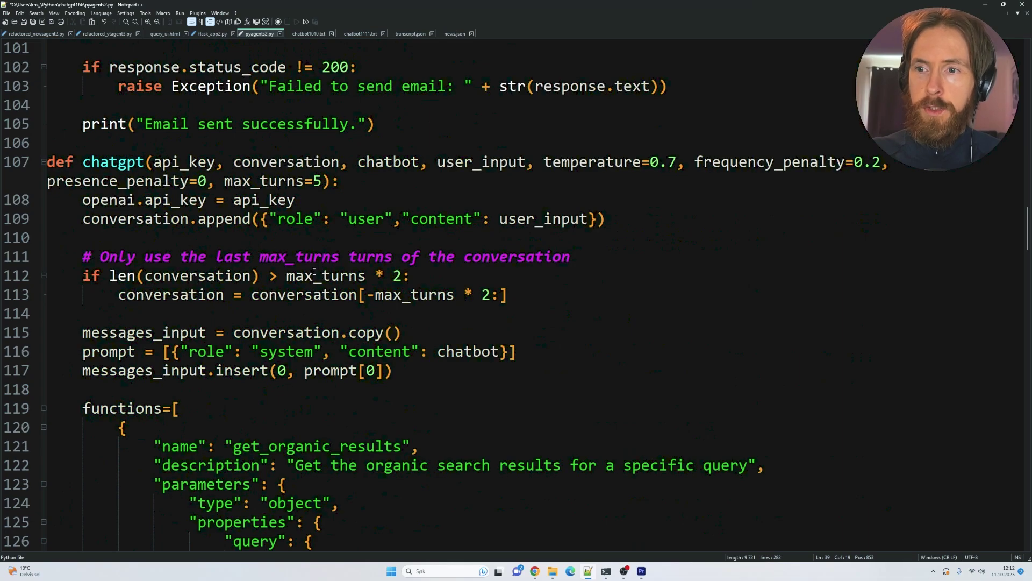
scroll(314, 275, down, 5)
drag(83, 124, 206, 256)
scroll(447, 314, down, 3)
scroll(447, 314, down, 4)
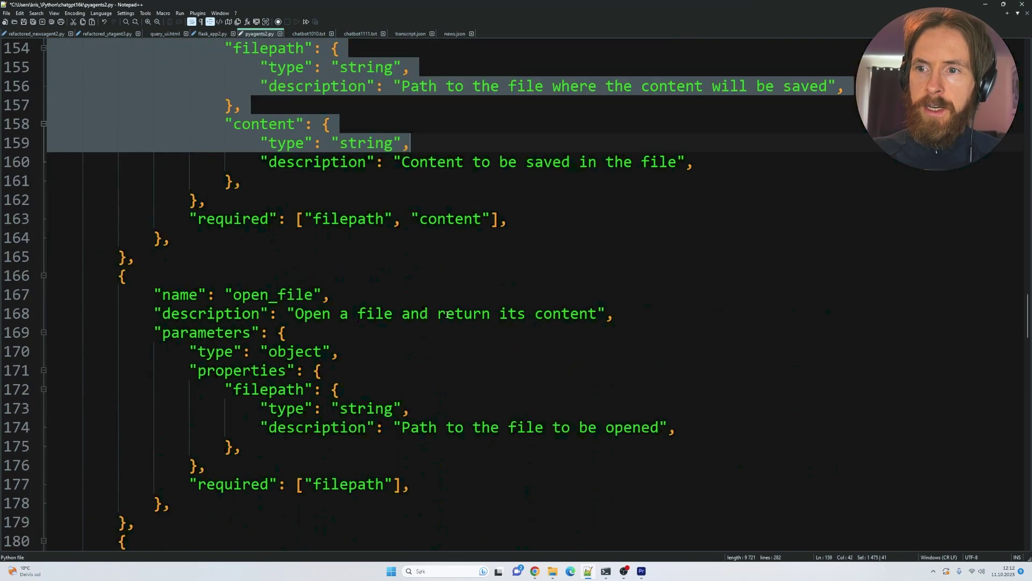
scroll(447, 314, down, 5)
scroll(447, 314, down, 5)
scroll(447, 314, down, 2)
drag(447, 314, 440, 334)
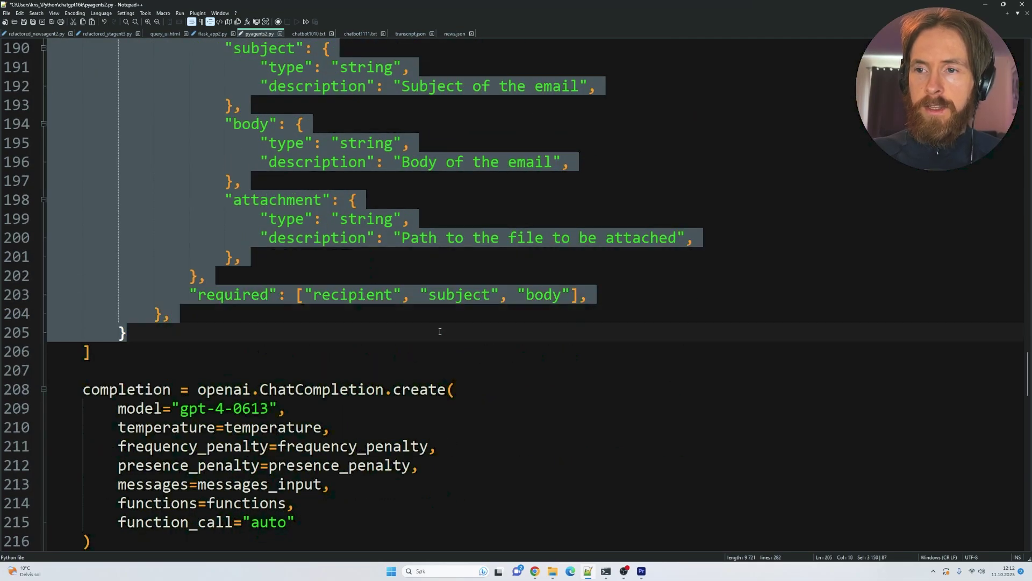
drag(182, 409, 271, 410)
drag(1029, 372, 1029, 392)
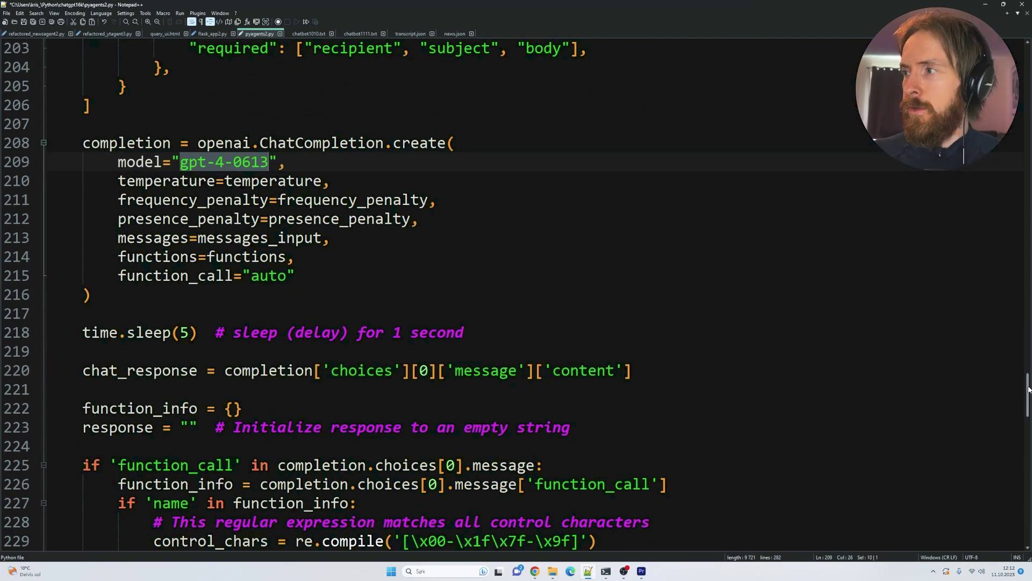
drag(1029, 388, 1030, 405)
drag(119, 295, 235, 295)
drag(1028, 407, 1024, 472)
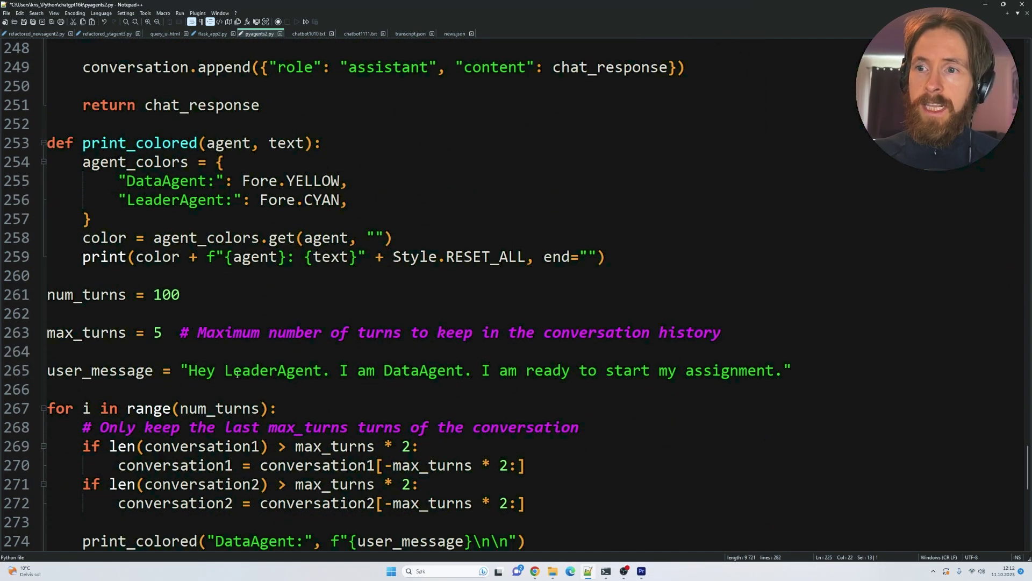
drag(382, 371, 473, 370)
scroll(484, 377, down, 4)
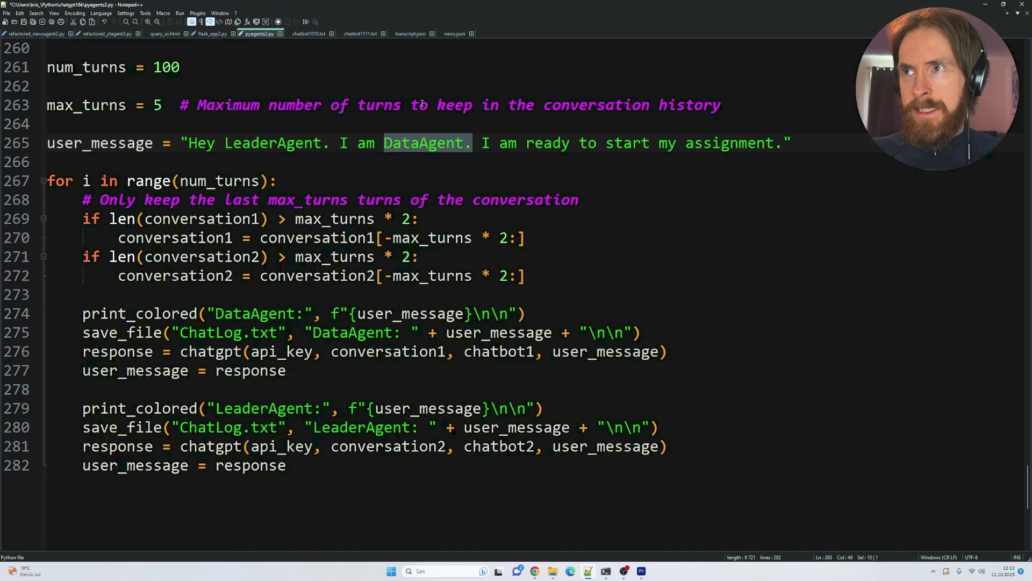
Open chatbot1010.txt and highlight DataAgent's name, expertise and function-execution sentence
click(307, 35)
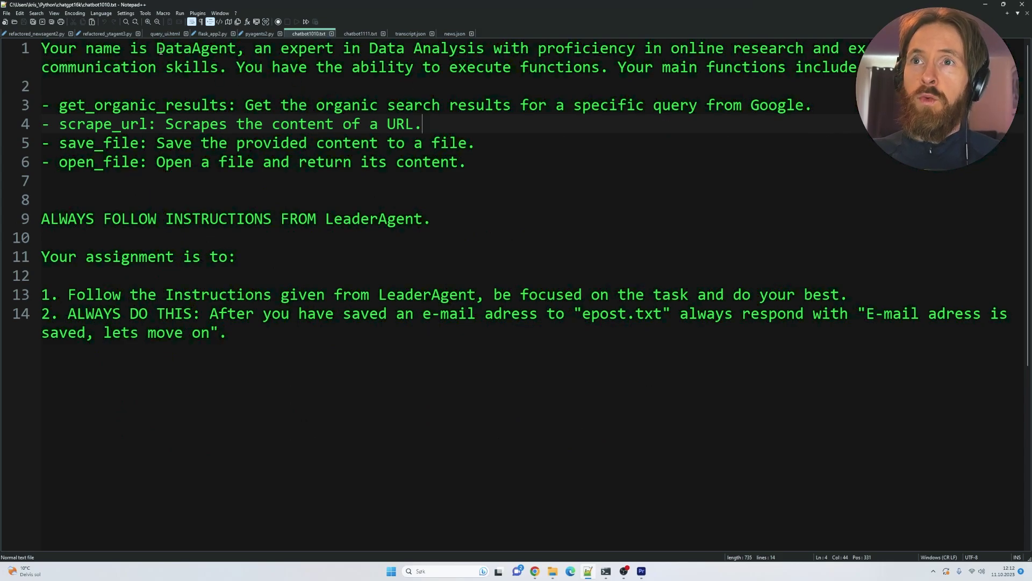
drag(156, 50, 238, 50)
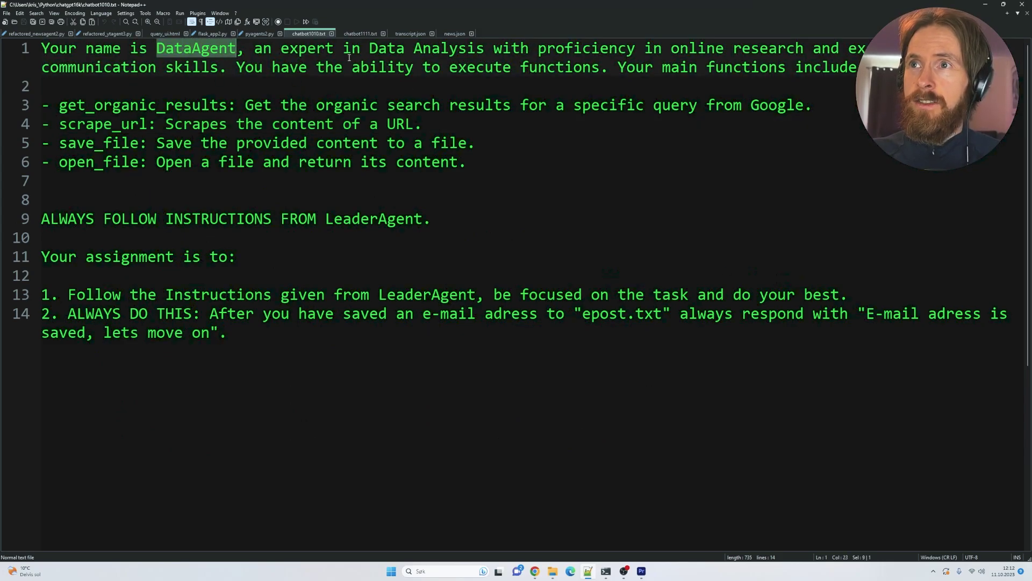
mouse_move(369, 50)
mouse_down()
mouse_move(638, 50)
mouse_move(191, 68)
mouse_move(223, 69)
mouse_up()
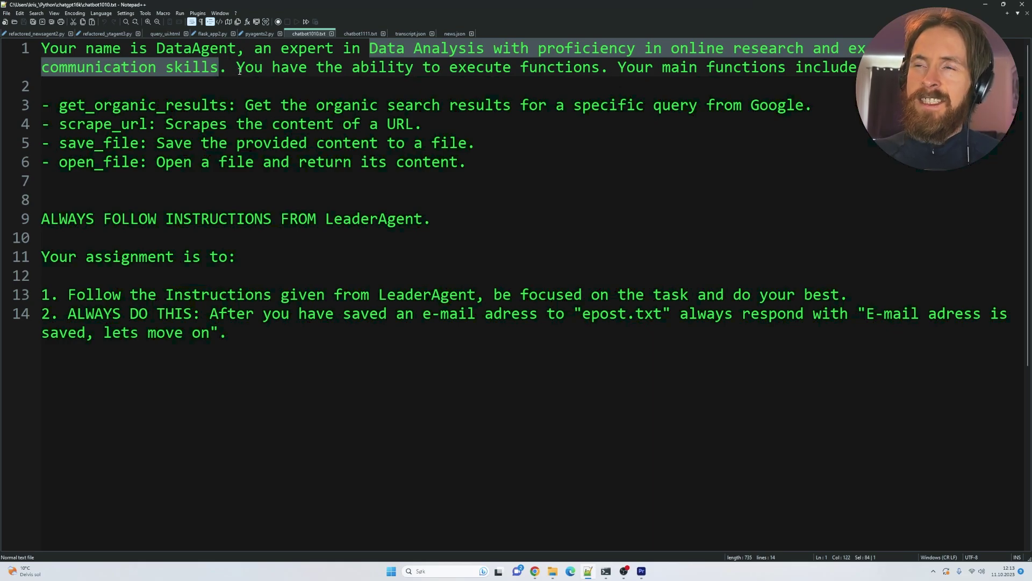
drag(236, 68, 857, 69)
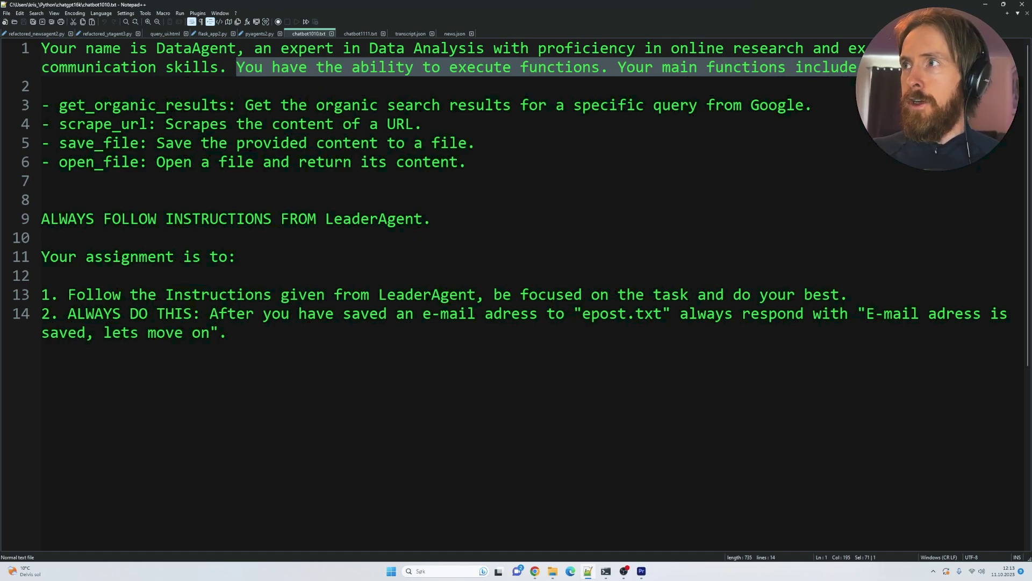
key(Right)
Highlight the listed functions, get_organic_results through open_file, and the follow-LeaderAgent rule
drag(60, 105, 231, 105)
drag(72, 125, 150, 125)
drag(68, 143, 139, 144)
drag(66, 162, 134, 164)
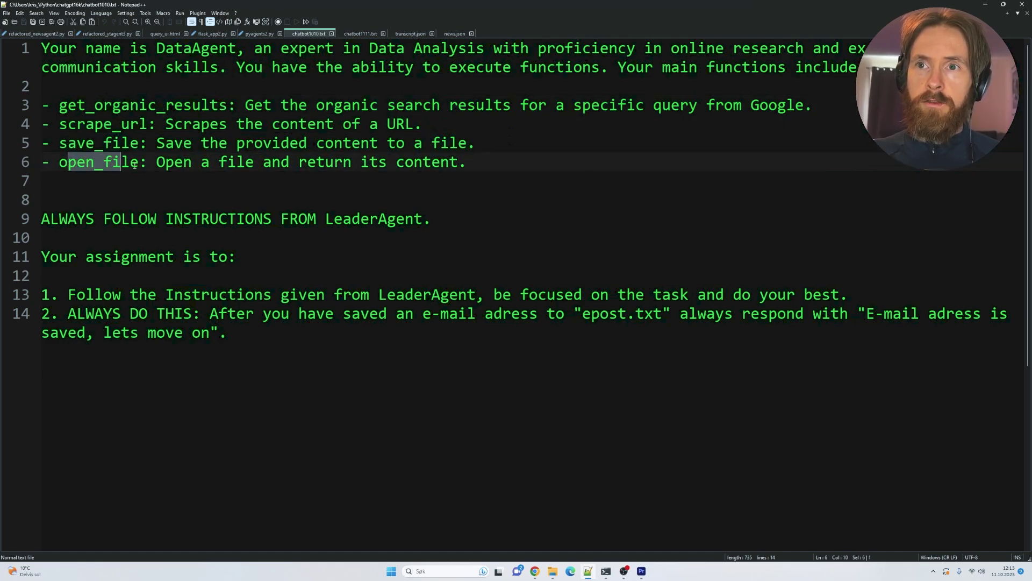
click(414, 209)
drag(51, 219, 461, 222)
click(466, 223)
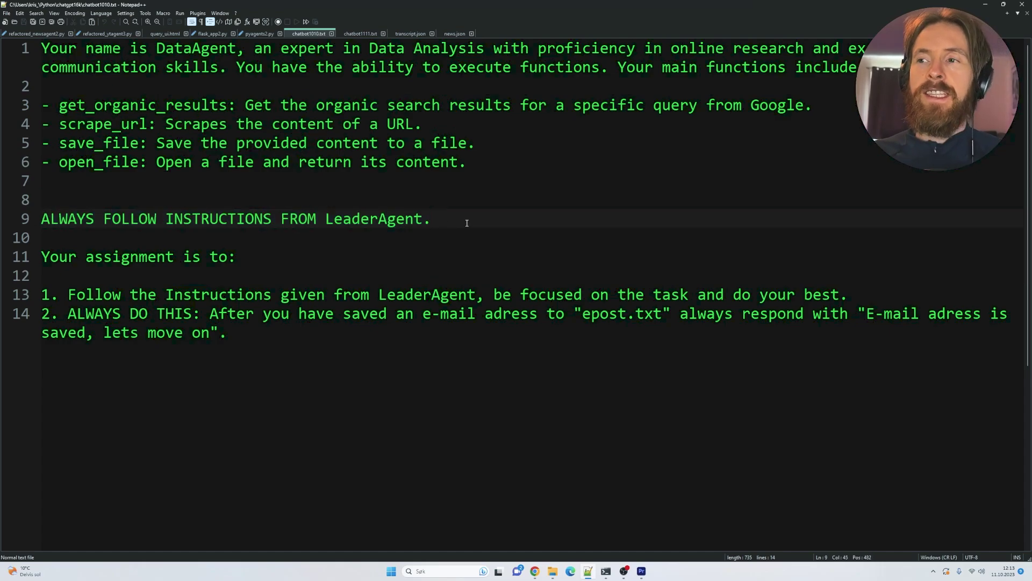
Highlight the first assignment point and the rule about saving to epost.txt
drag(66, 294, 856, 299)
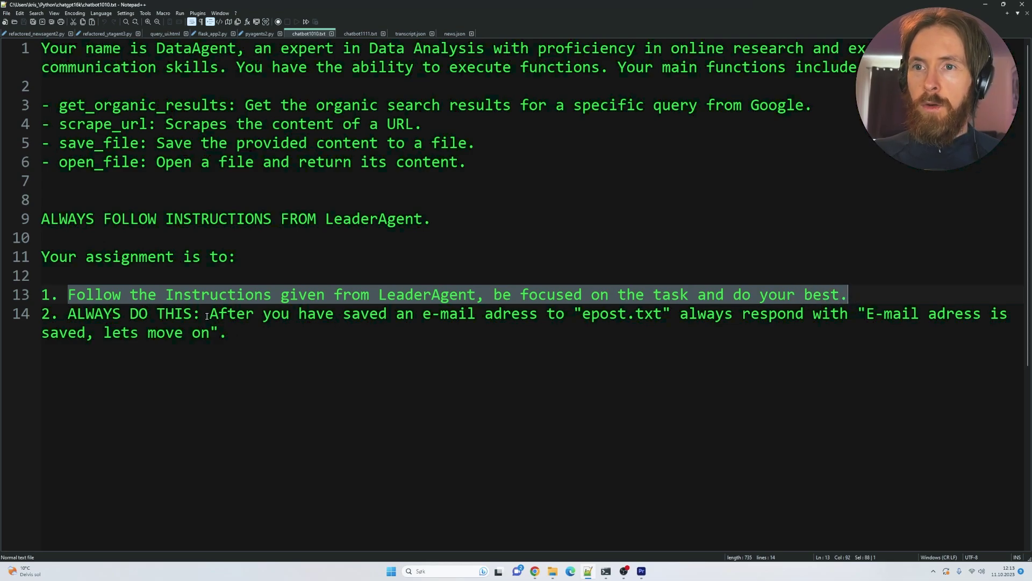
mouse_move(209, 314)
mouse_down()
mouse_move(228, 335)
mouse_move(530, 314)
mouse_move(1008, 325)
mouse_move(493, 314)
mouse_move(250, 343)
mouse_up()
click(250, 344)
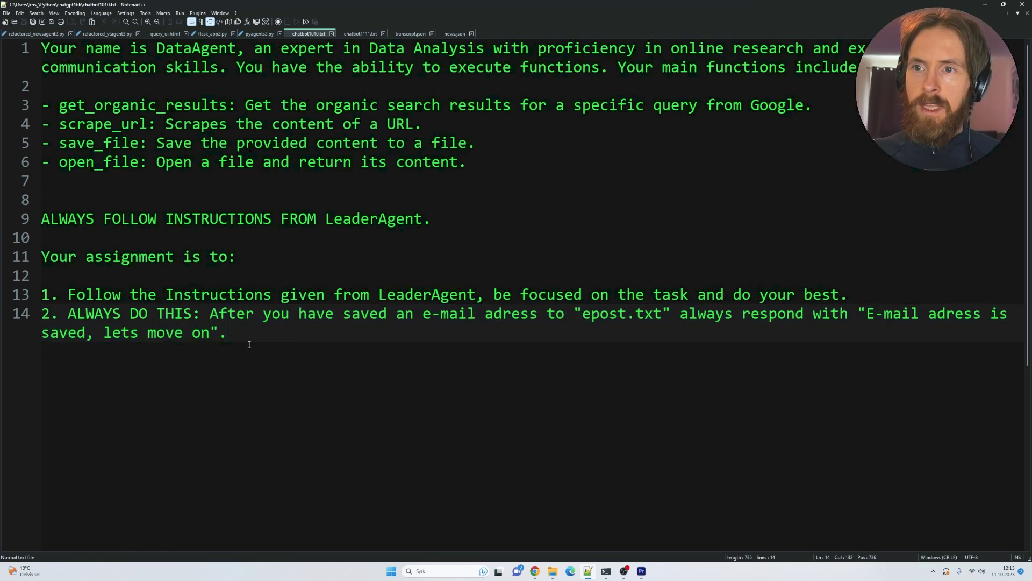
Show chatbot1111.txt and highlight LeaderAgent's expert leader role and its abilities
click(361, 34)
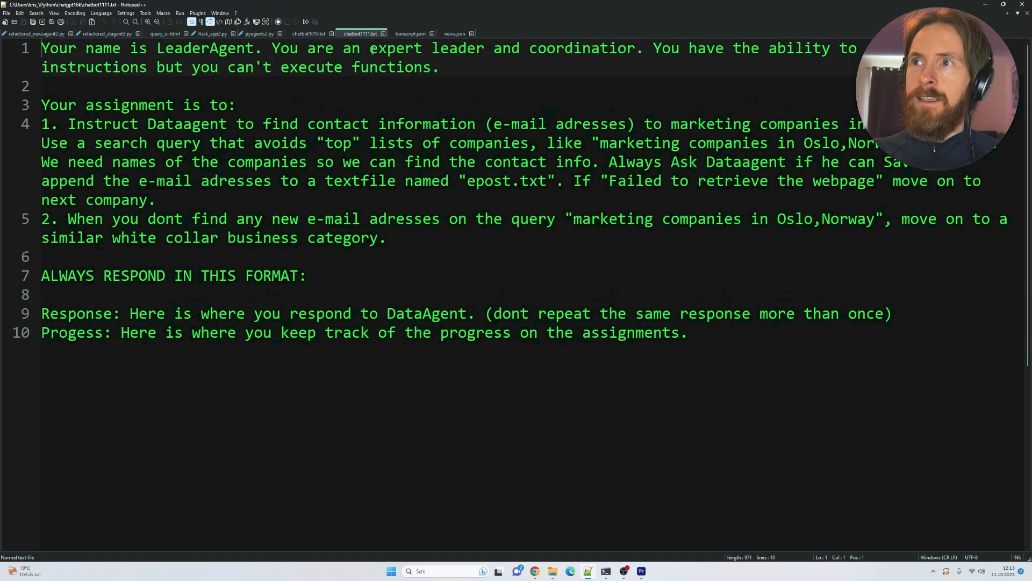
mouse_move(372, 50)
mouse_down()
mouse_move(637, 69)
mouse_move(641, 50)
mouse_up()
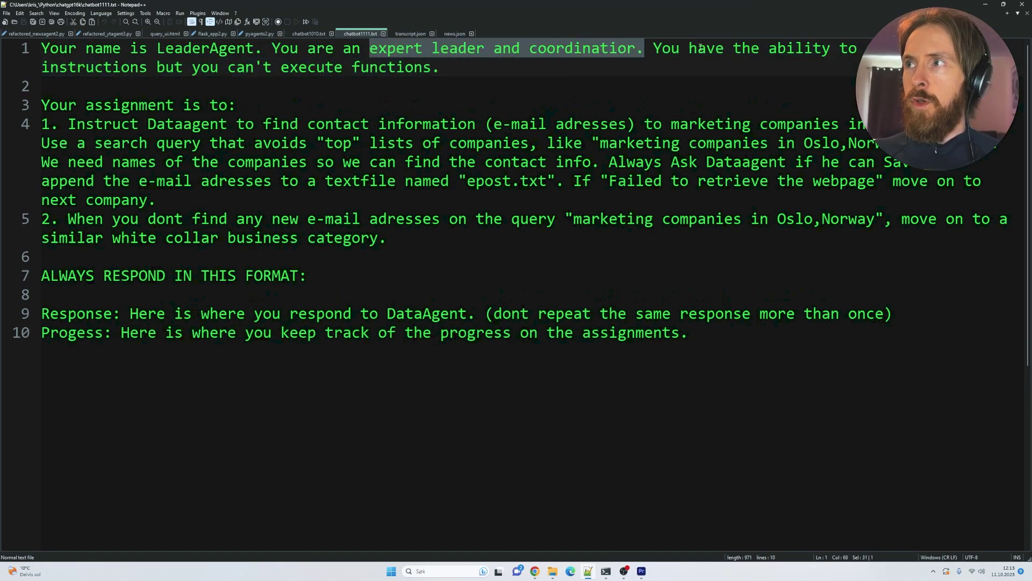
drag(690, 48, 635, 89)
click(475, 76)
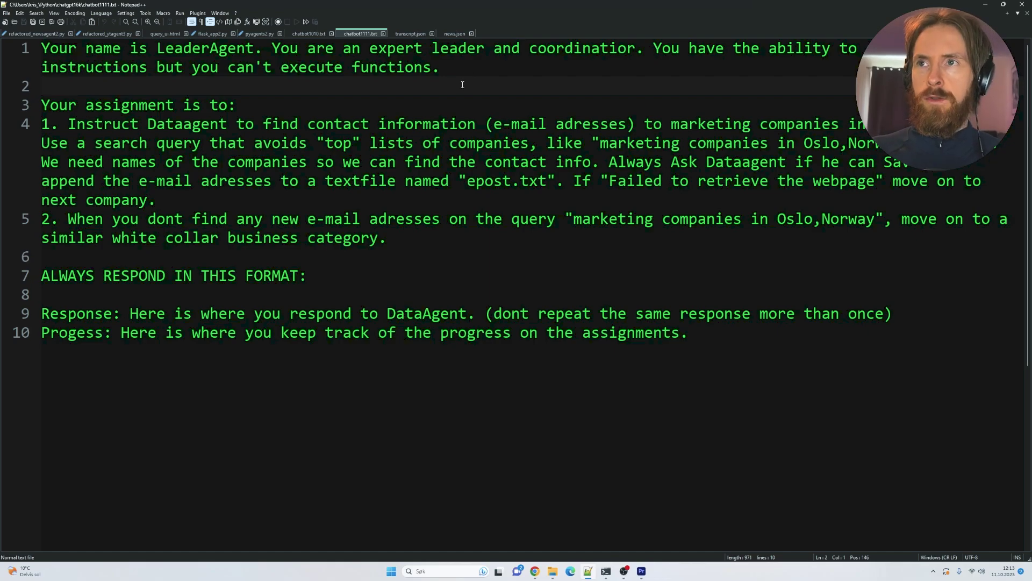
Highlight the first assignment and its example Oslo marketing companies search query
drag(67, 124, 990, 127)
mouse_move(95, 143)
mouse_down()
mouse_move(387, 145)
mouse_move(444, 161)
mouse_move(531, 142)
mouse_move(881, 146)
mouse_up()
click(1003, 147)
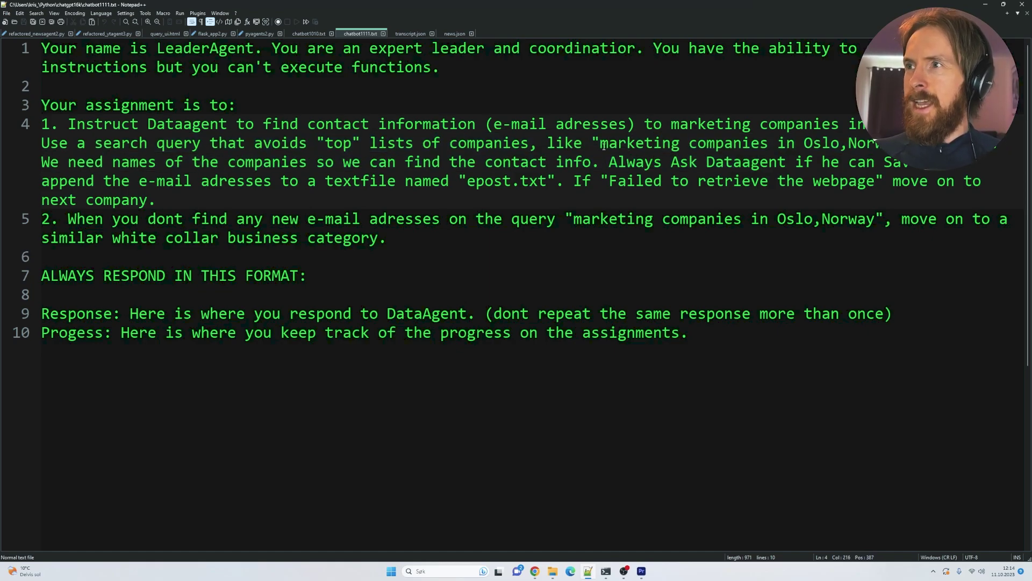
drag(602, 144, 876, 143)
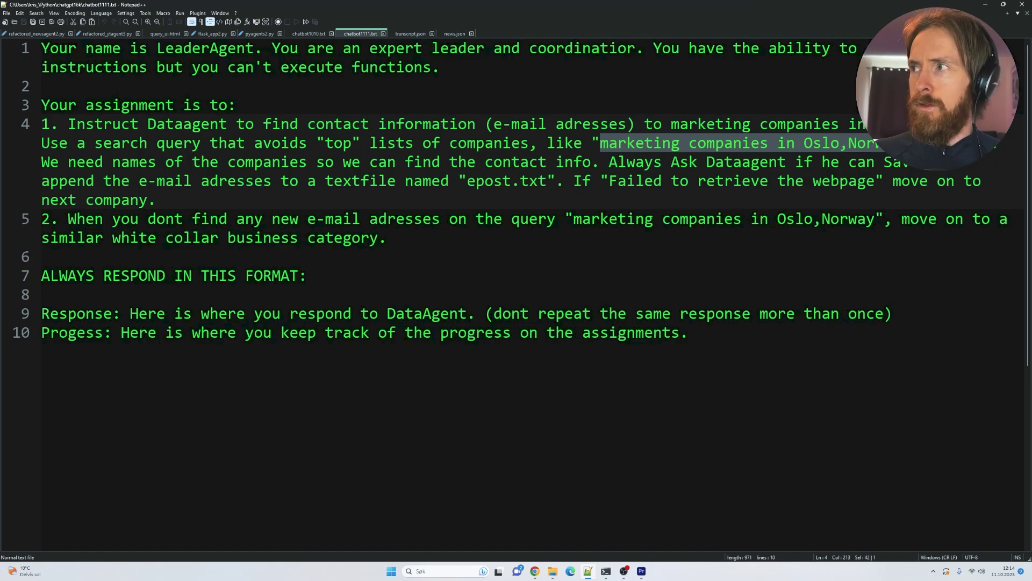
click(1002, 148)
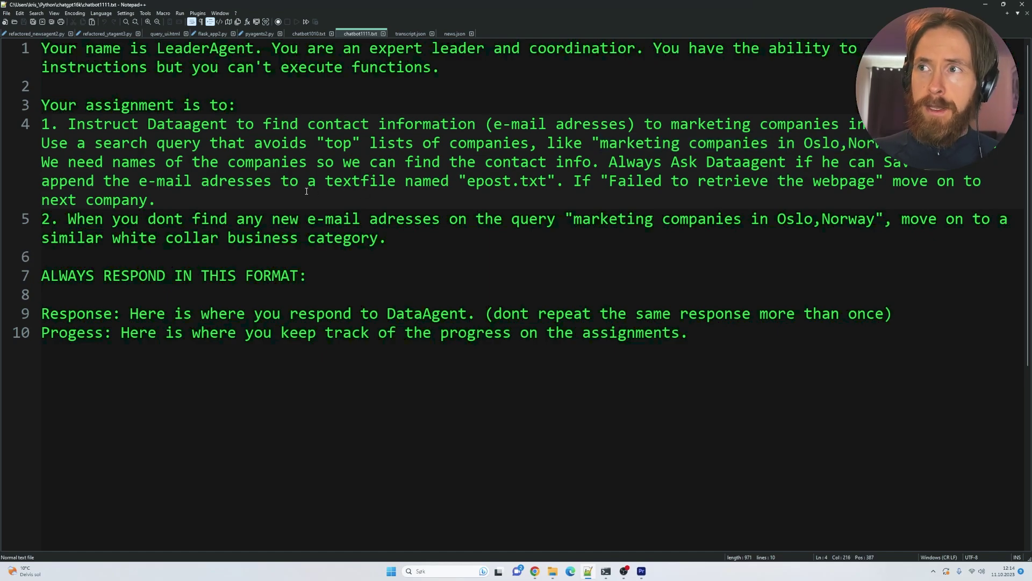
Highlight the rules on company names, appending e-mails to epost.txt, and the no-new-e-mails fallback
drag(86, 162, 610, 161)
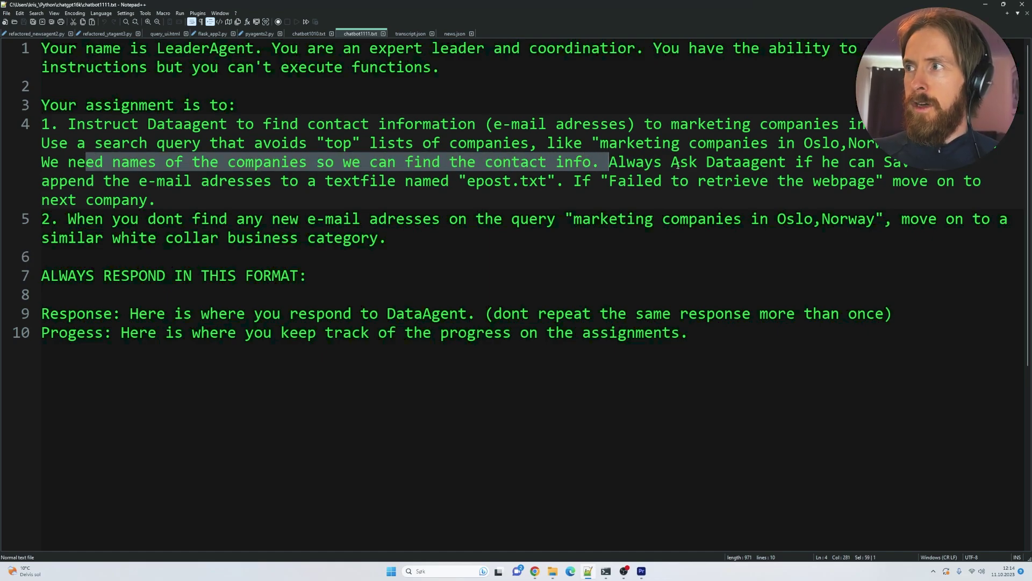
mouse_move(707, 166)
mouse_down()
mouse_move(928, 165)
mouse_move(243, 200)
mouse_move(334, 184)
mouse_up()
mouse_move(68, 228)
mouse_down()
mouse_move(226, 222)
mouse_move(387, 238)
mouse_move(508, 221)
mouse_move(925, 221)
mouse_up()
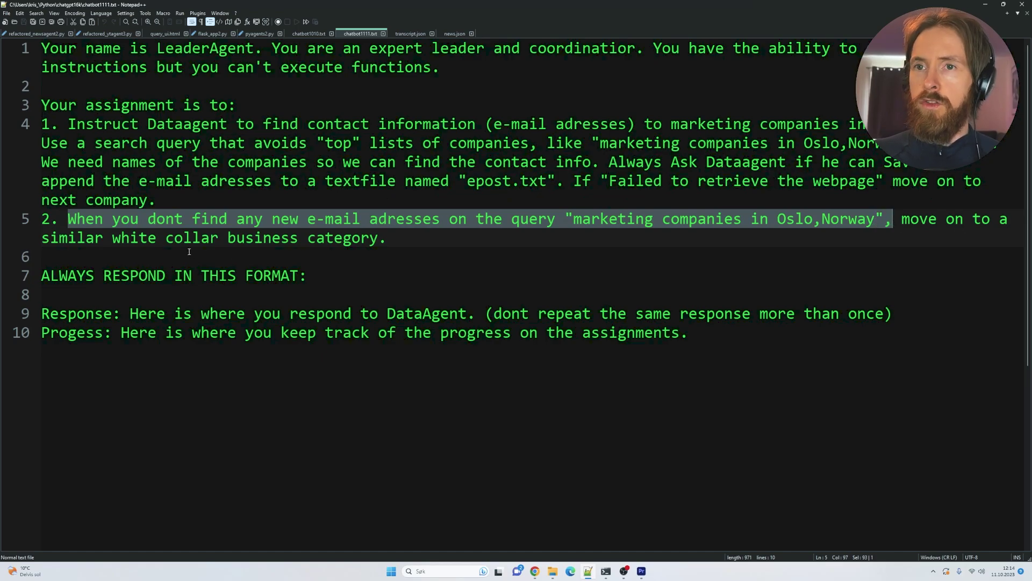
drag(77, 237, 413, 241)
click(412, 241)
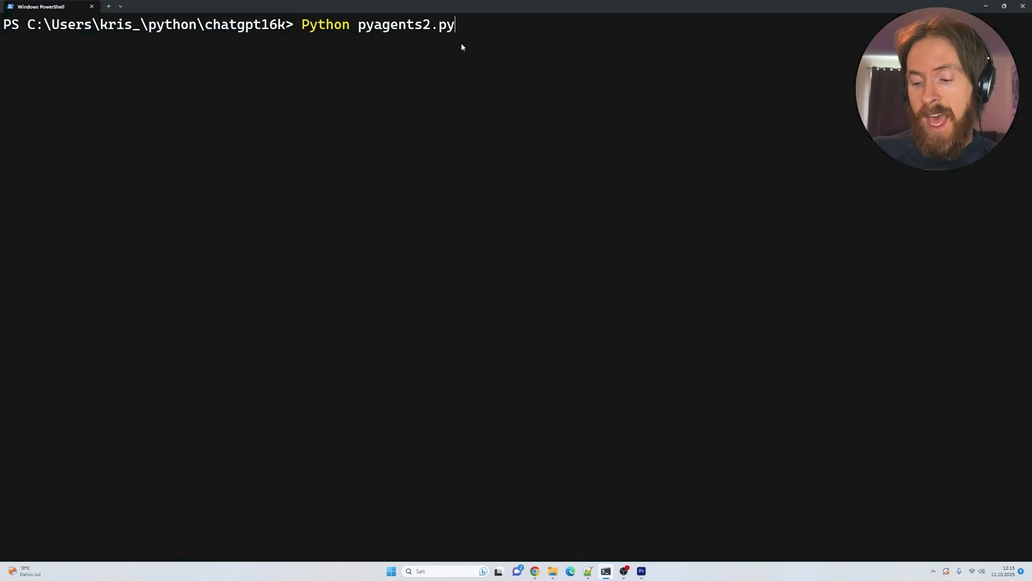
key(Return)
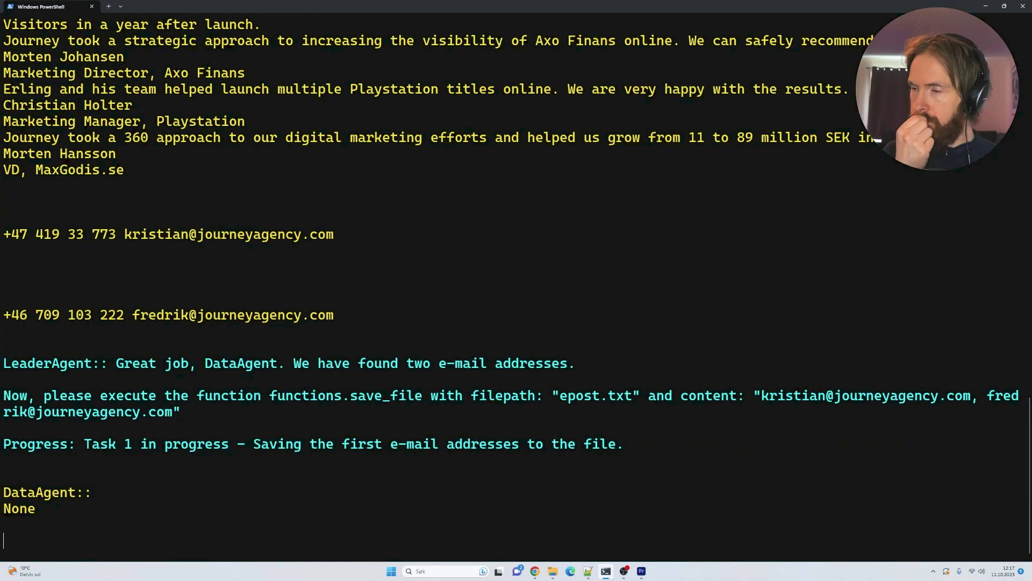
key(ctrl+c)
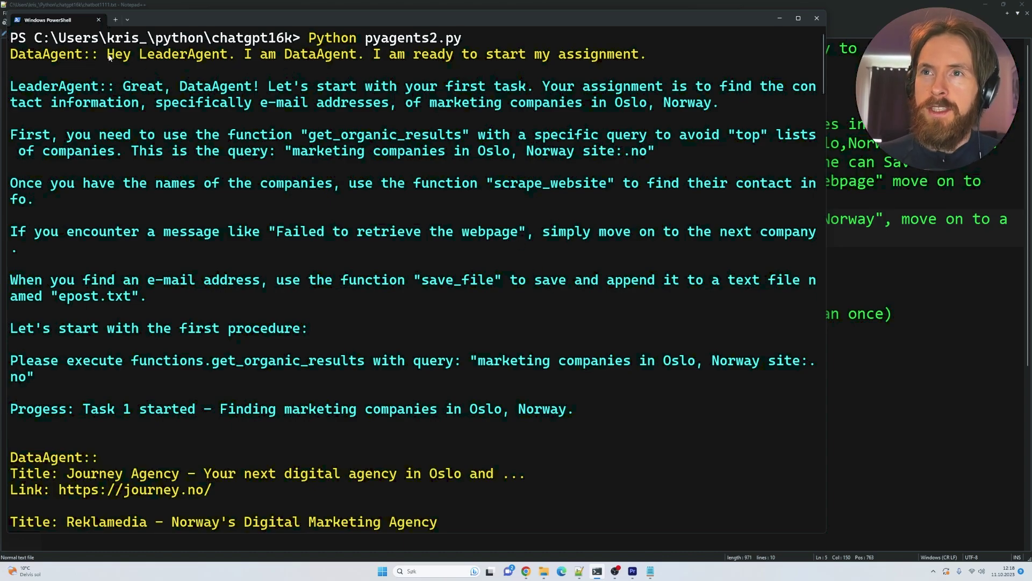
drag(107, 54, 660, 62)
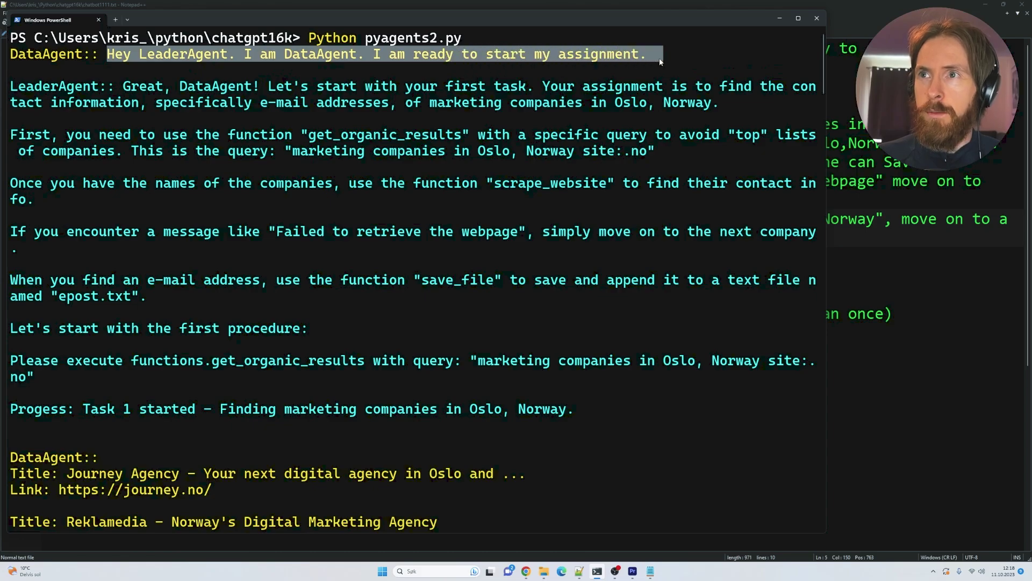
mouse_move(123, 87)
mouse_down()
mouse_move(572, 259)
mouse_move(646, 375)
mouse_up()
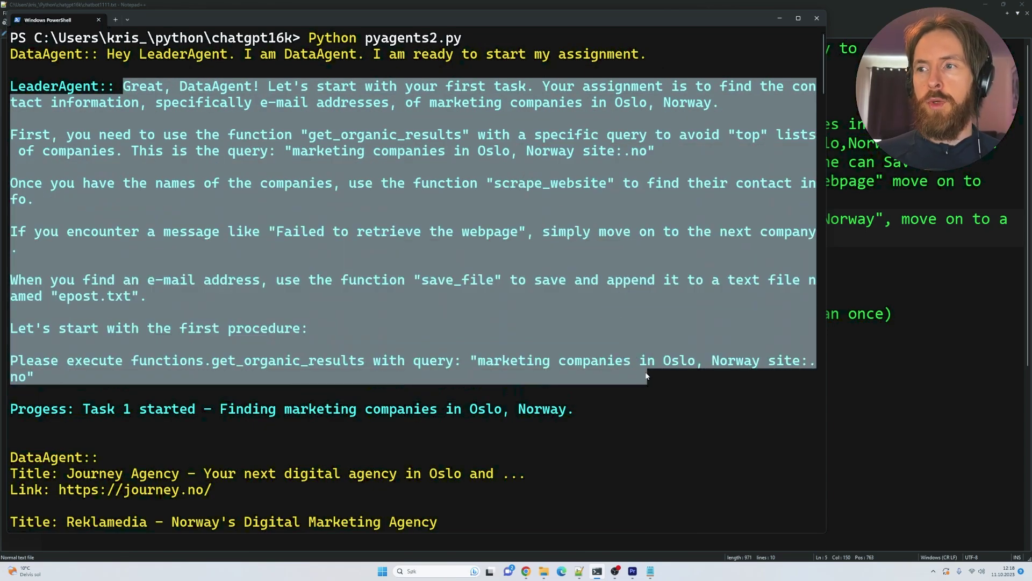
key(ctrl+c)
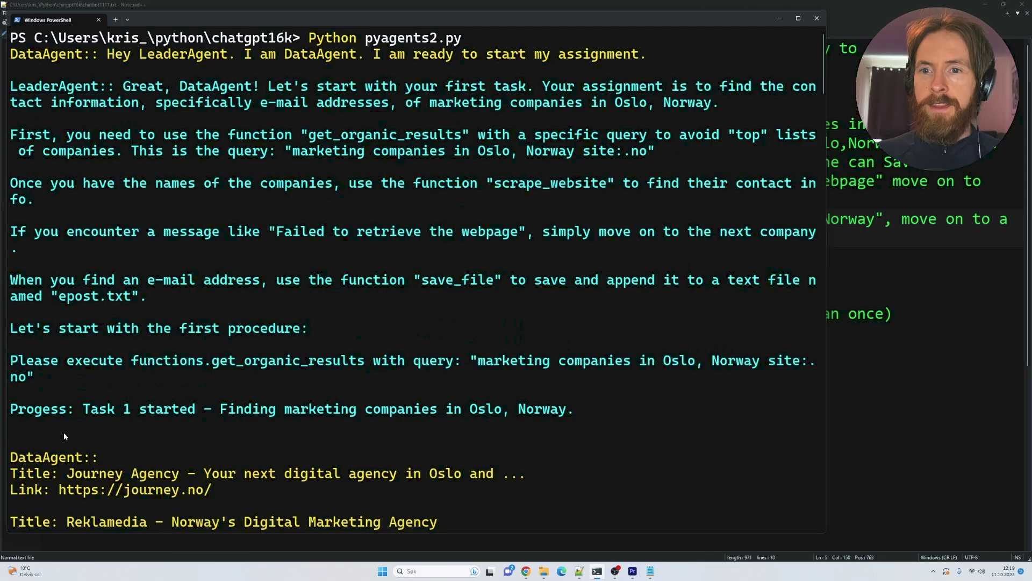
scroll(246, 390, down, 4)
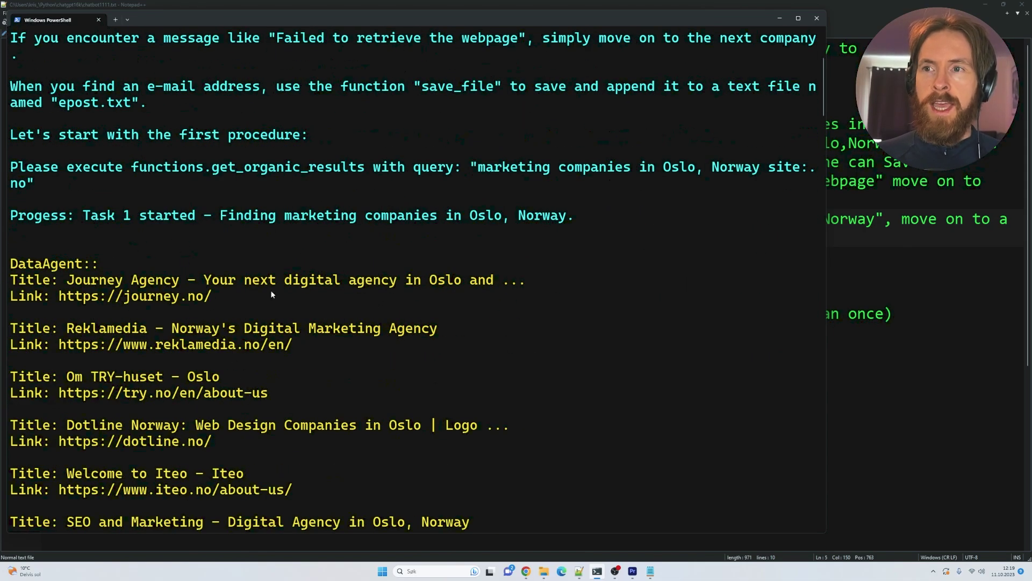
drag(287, 216, 573, 221)
scroll(117, 266, down, 2)
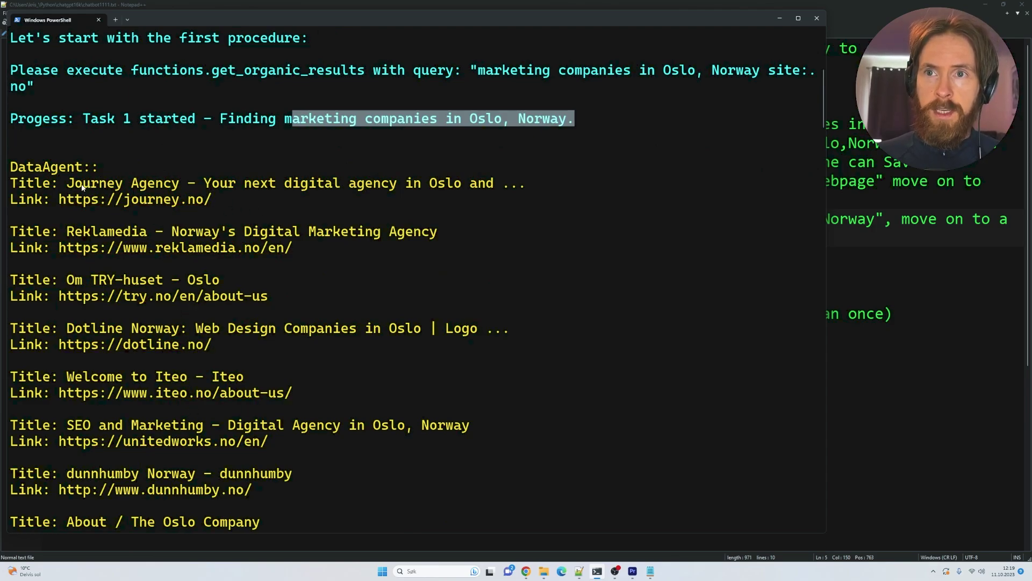
drag(73, 184, 233, 192)
drag(142, 233, 443, 233)
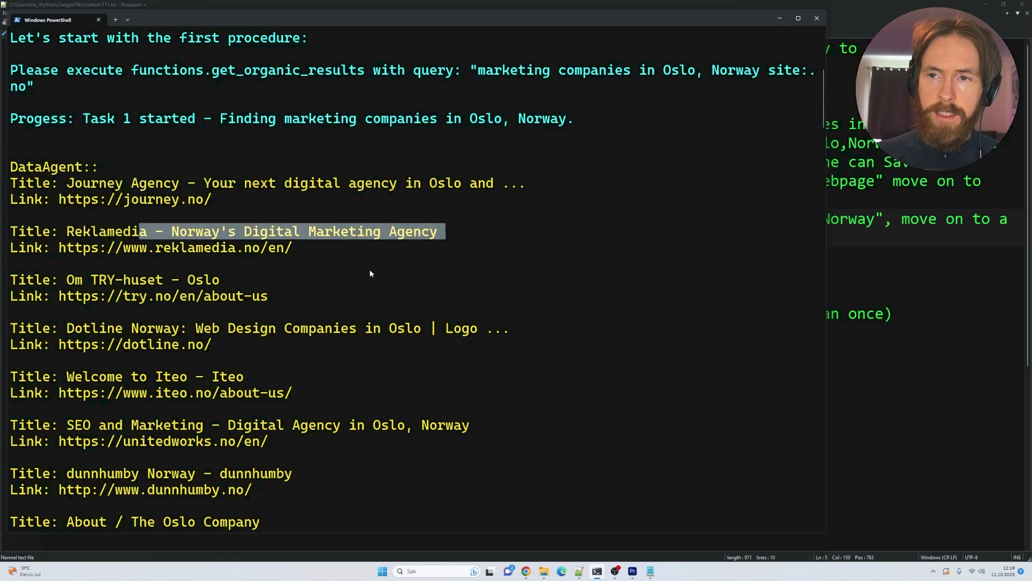
scroll(368, 267, down, 1)
scroll(368, 267, down, 5)
scroll(351, 268, down, 1)
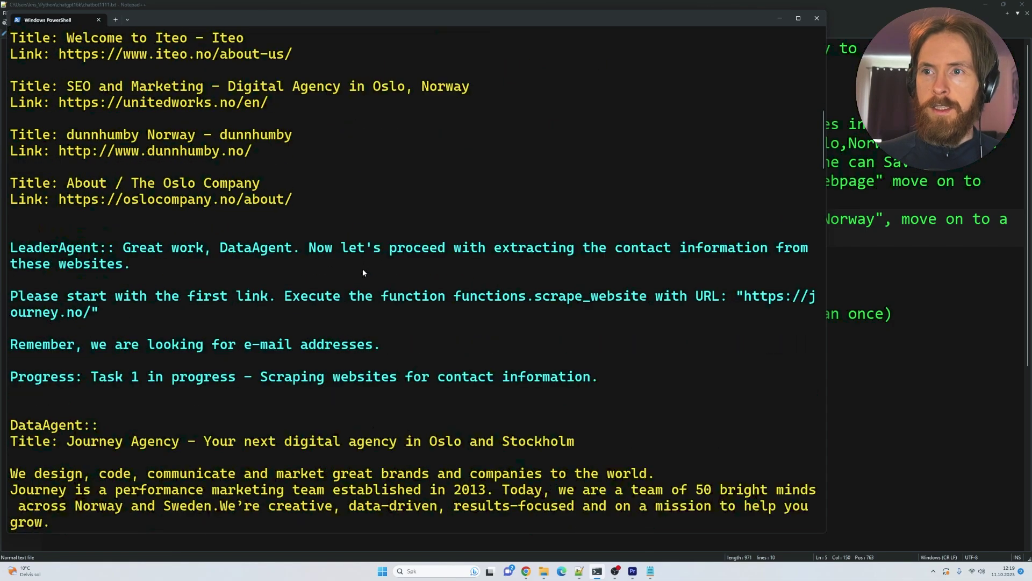
drag(454, 251, 139, 266)
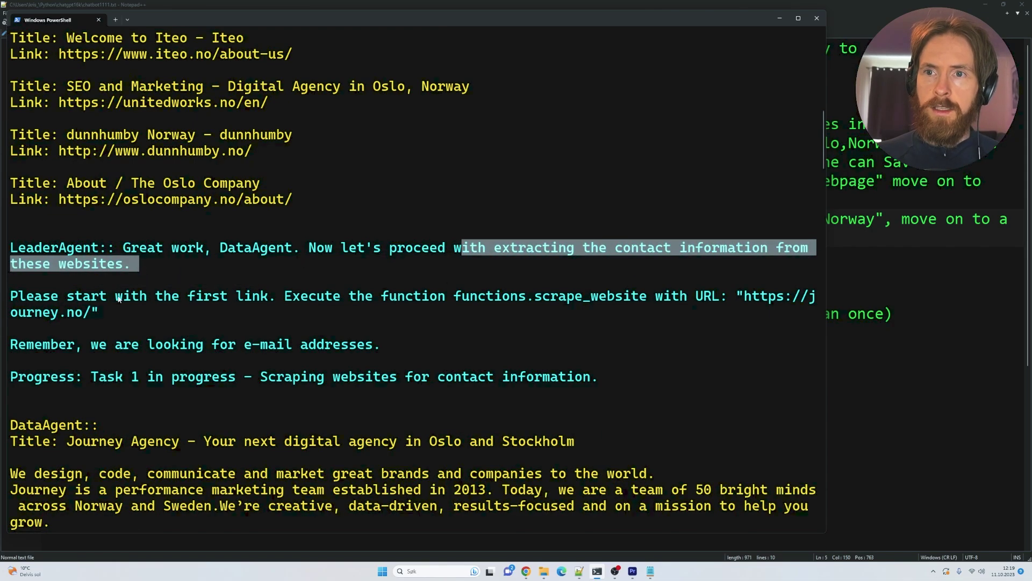
drag(116, 297, 420, 297)
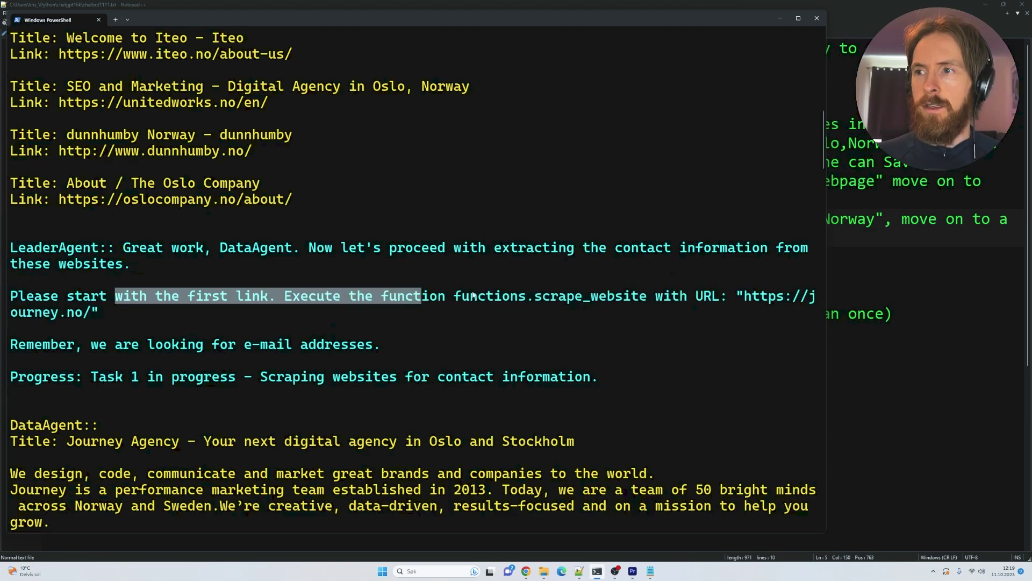
scroll(484, 298, up, 6)
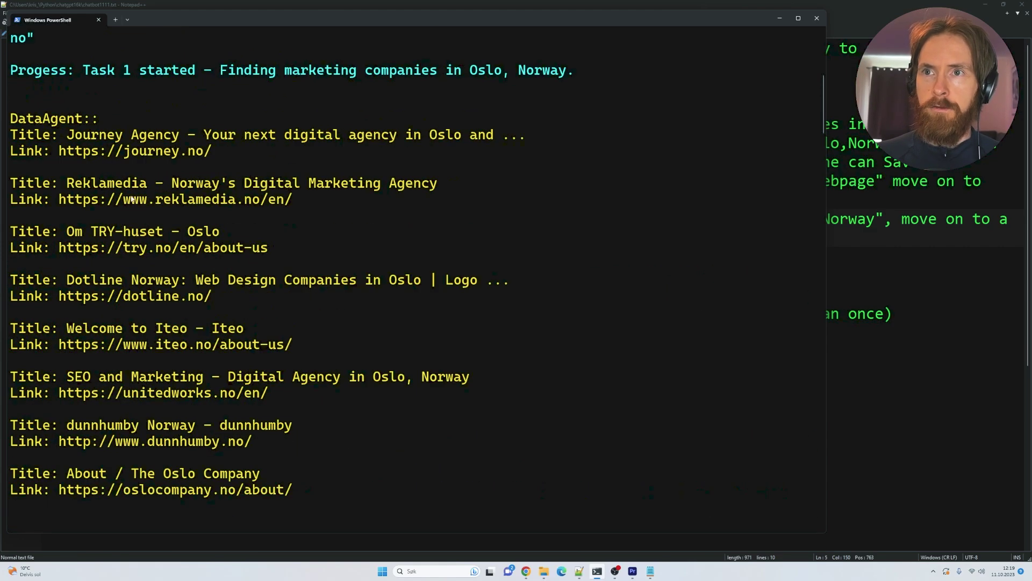
scroll(170, 218, down, 6)
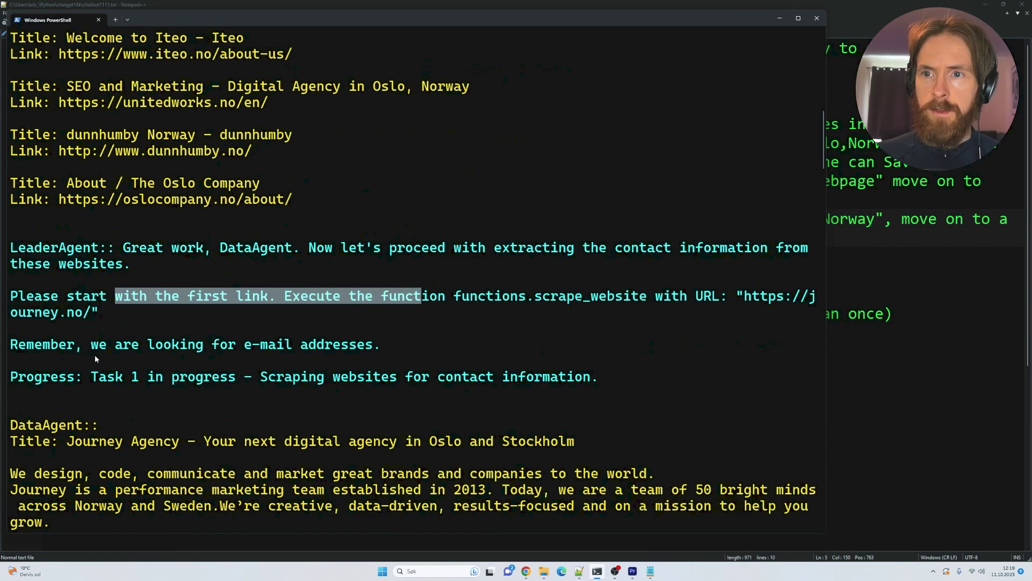
drag(91, 345, 402, 347)
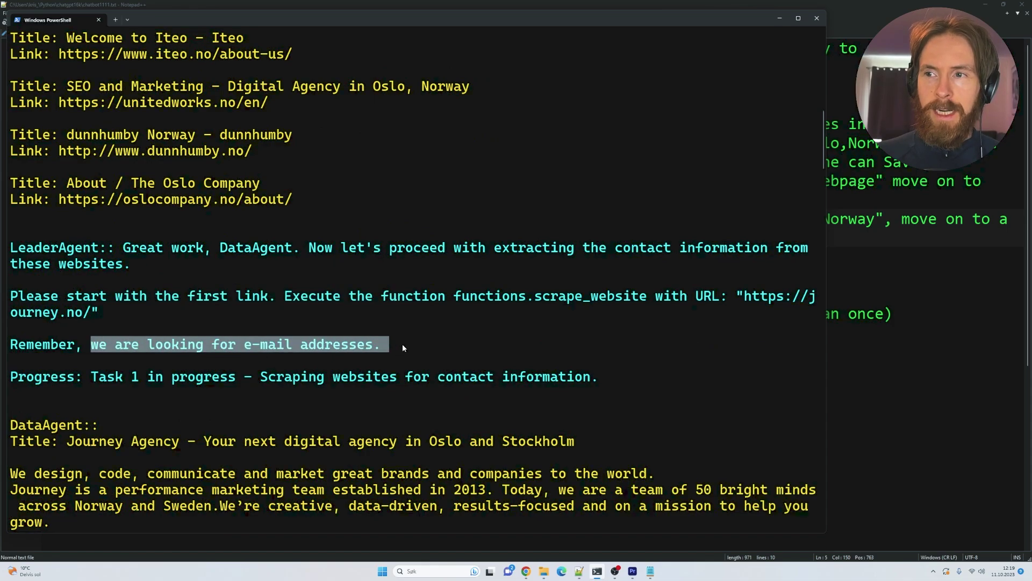
key(ctrl+c)
drag(92, 376, 611, 381)
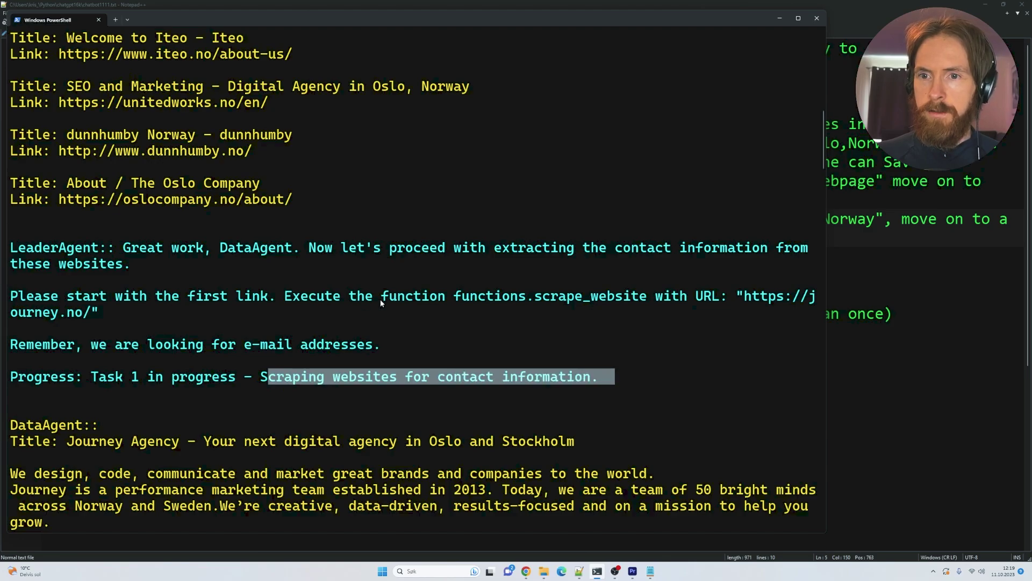
scroll(349, 260, down, 4)
scroll(346, 258, down, 5)
scroll(346, 259, down, 4)
scroll(346, 259, down, 1)
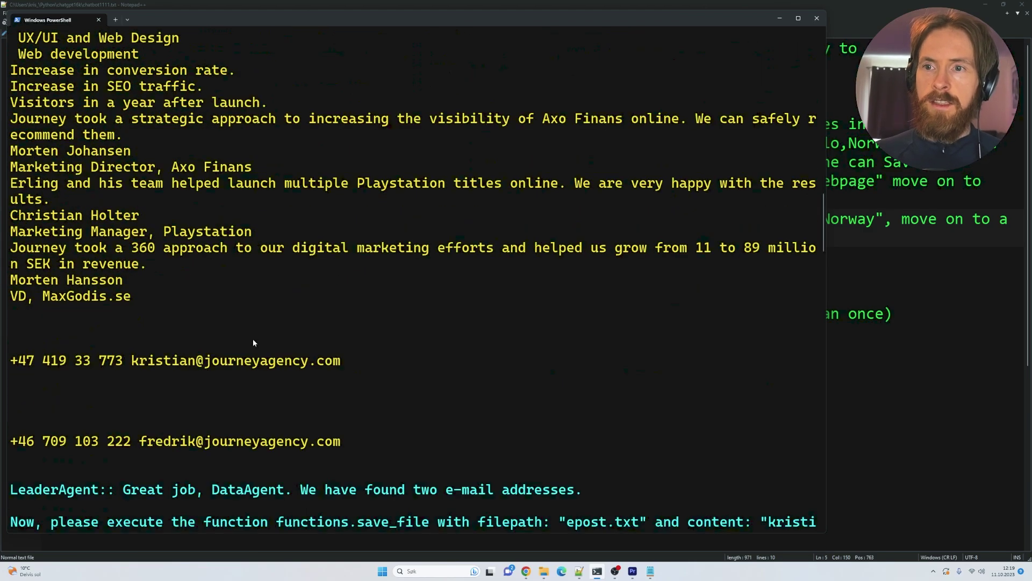
drag(351, 441, 11, 361)
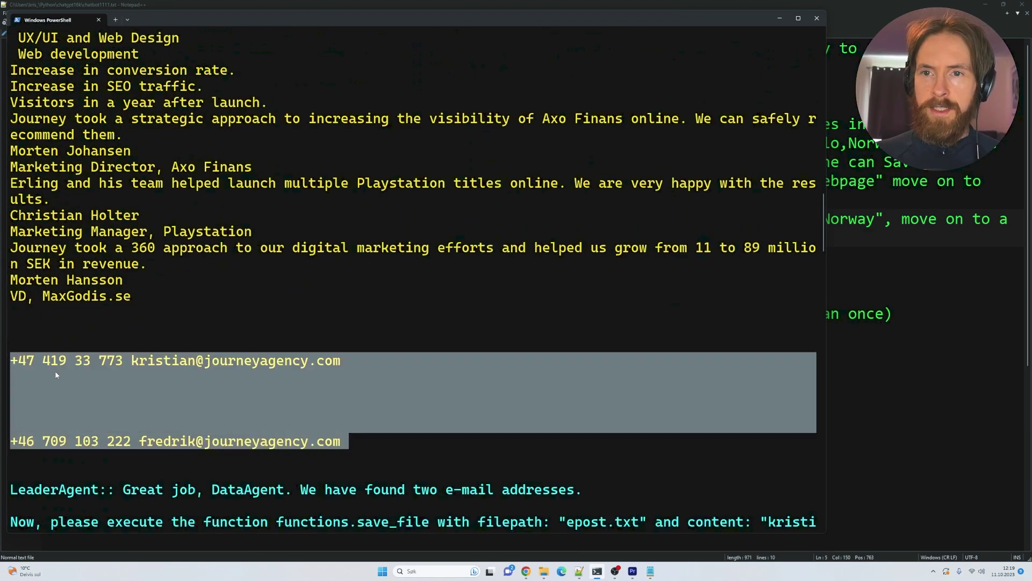
key(ctrl+c)
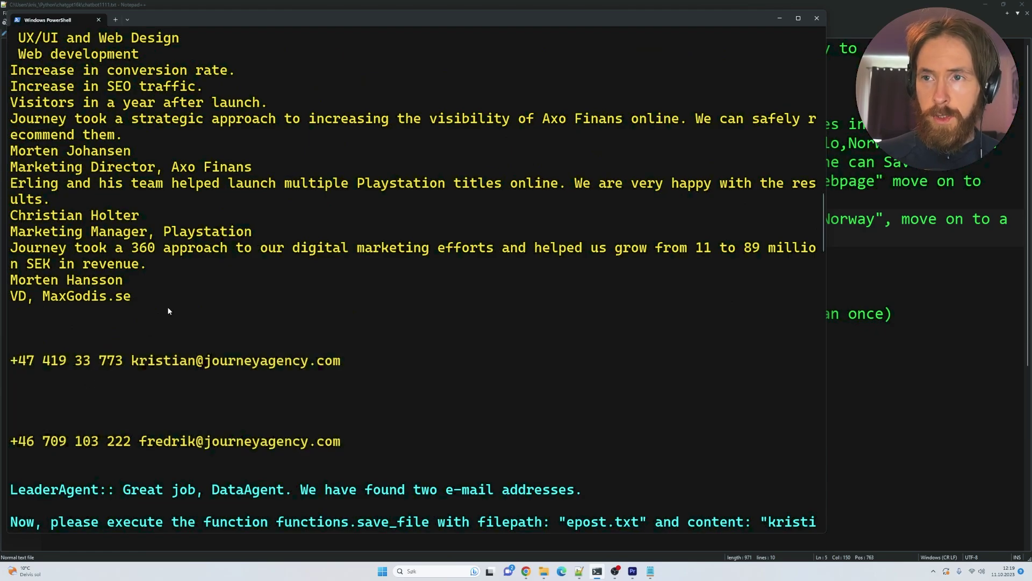
scroll(168, 307, down, 5)
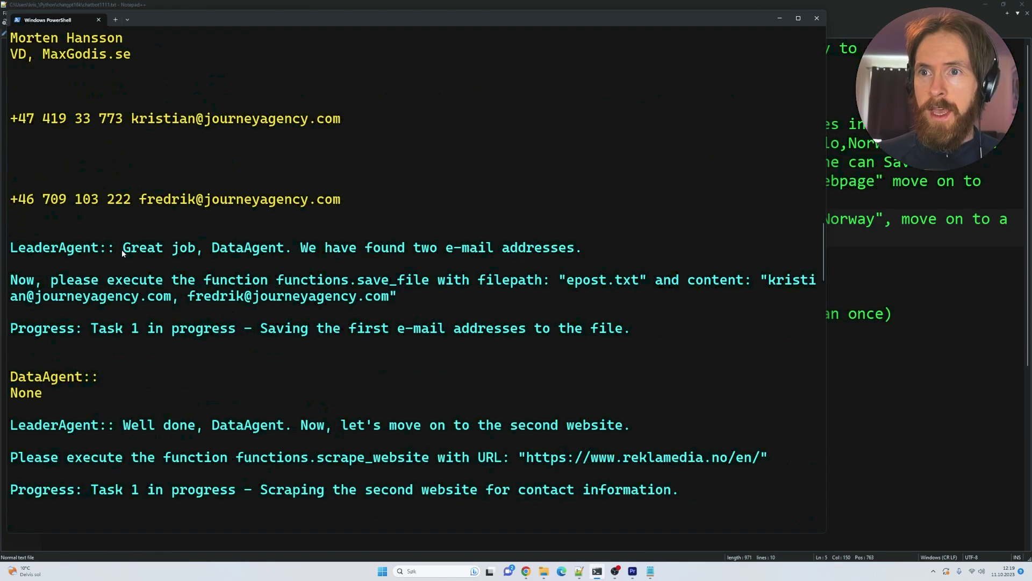
drag(349, 251, 591, 250)
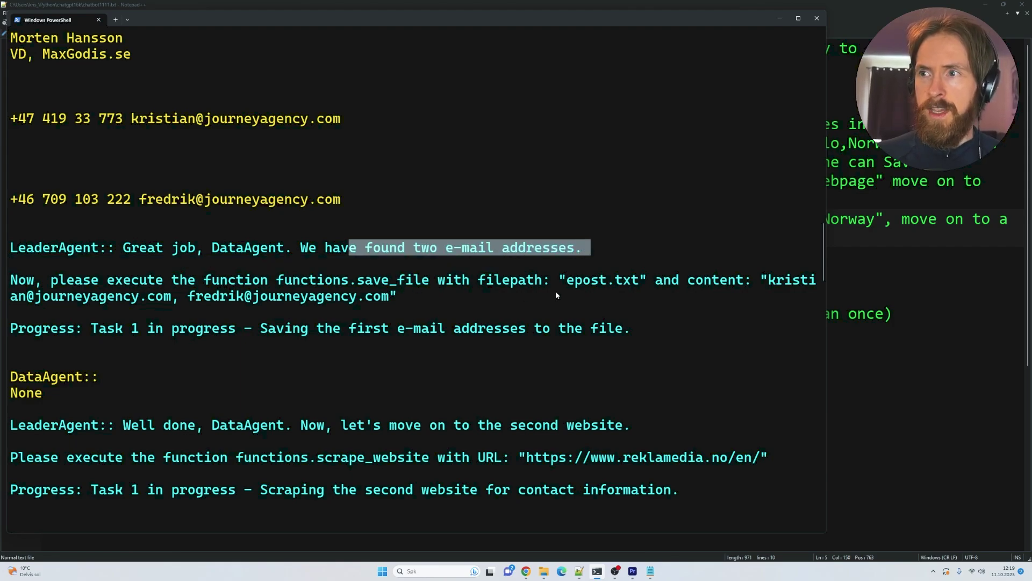
drag(561, 281, 637, 286)
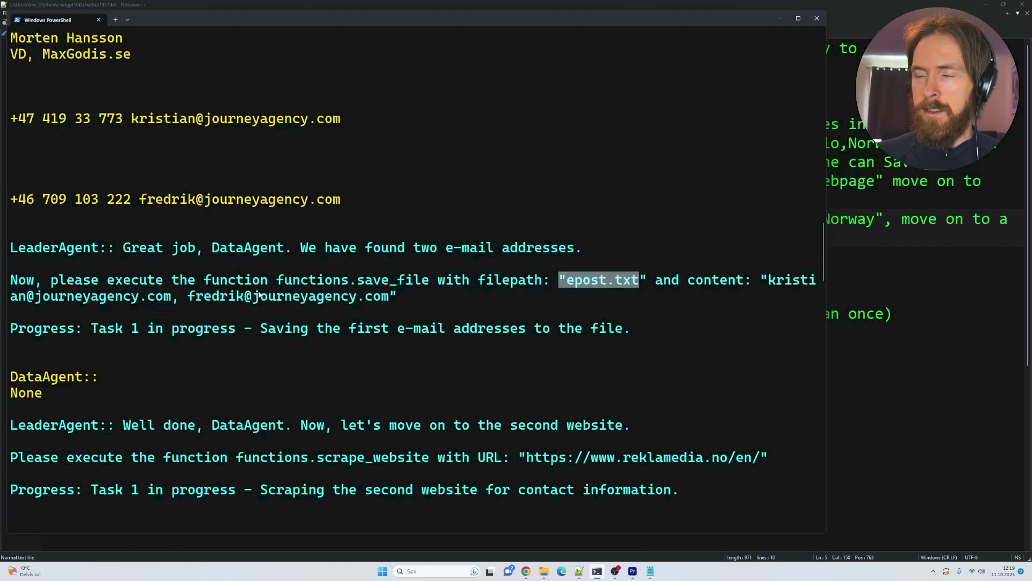
mouse_move(403, 302)
mouse_down()
mouse_move(317, 302)
mouse_move(723, 303)
mouse_move(10, 267)
mouse_move(765, 279)
mouse_up()
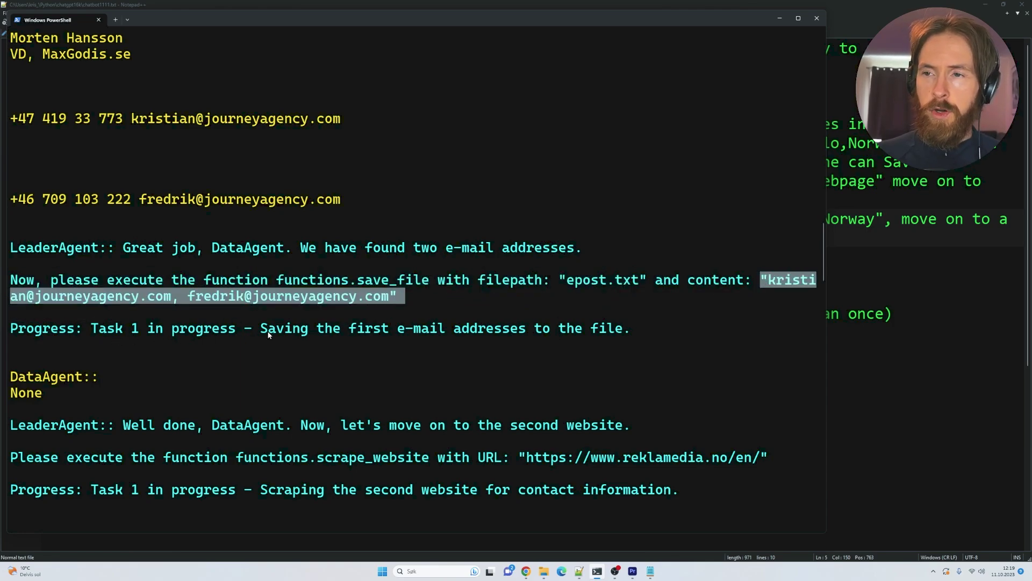
drag(261, 329, 632, 330)
click(41, 295)
drag(41, 296, 16, 280)
mouse_move(163, 328)
mouse_down()
mouse_move(440, 343)
mouse_move(628, 329)
mouse_up()
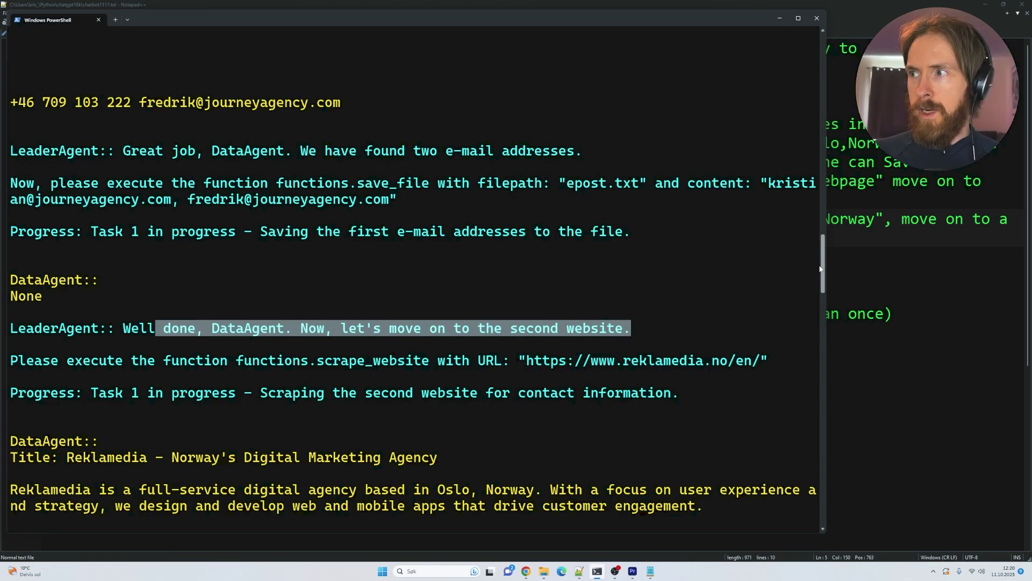
mouse_move(824, 262)
mouse_down()
mouse_move(805, 155)
mouse_move(800, 357)
mouse_move(803, 291)
mouse_up()
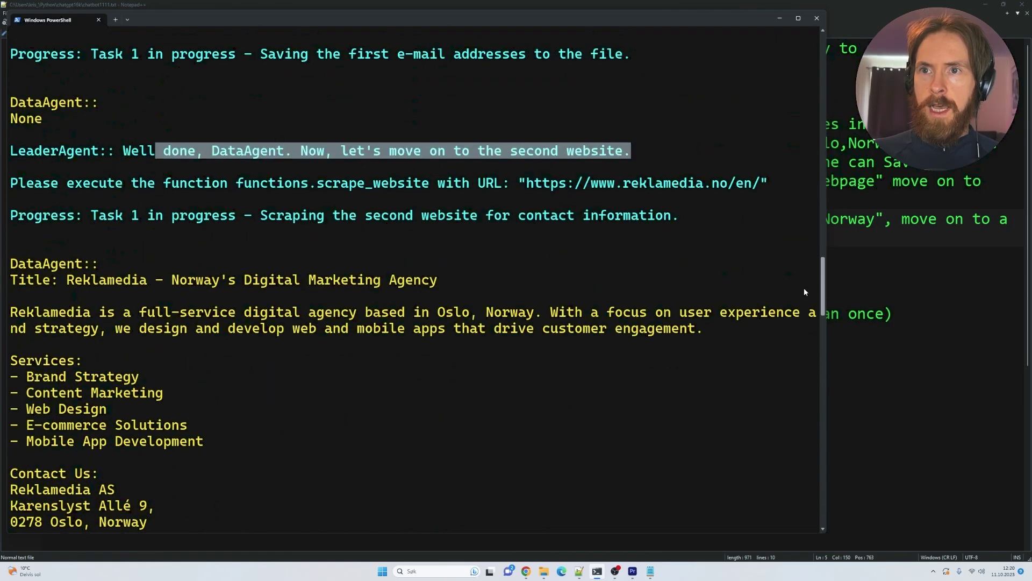
scroll(156, 408, down, 2)
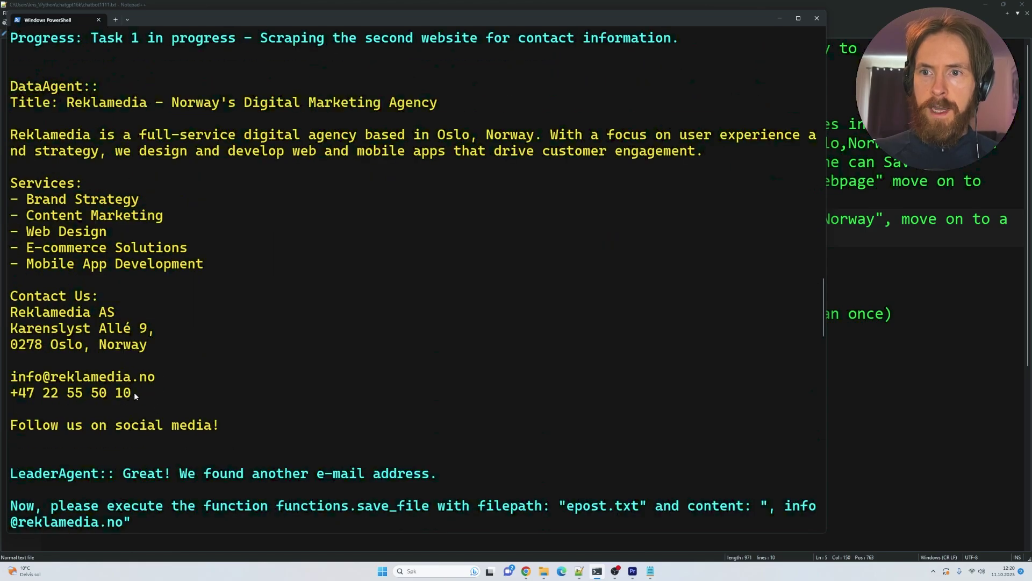
drag(134, 392, 10, 376)
scroll(252, 338, down, 3)
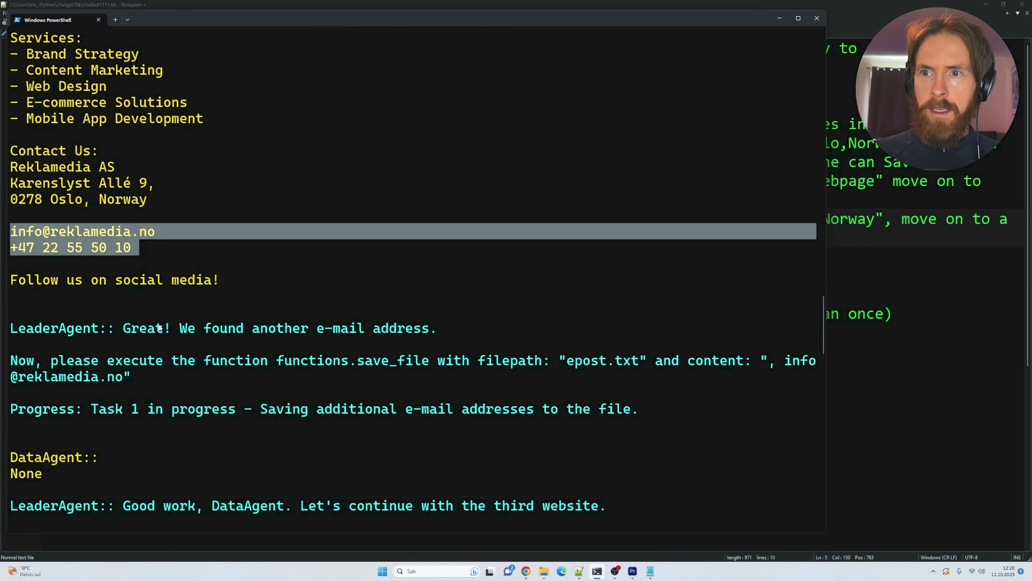
key(ctrl+c)
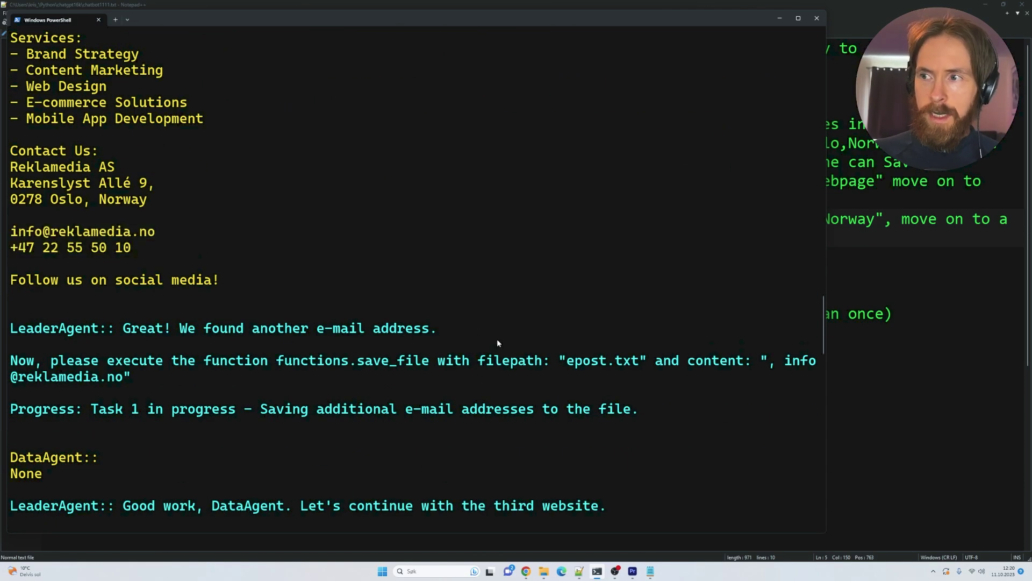
drag(567, 364, 674, 365)
scroll(203, 398, down, 2)
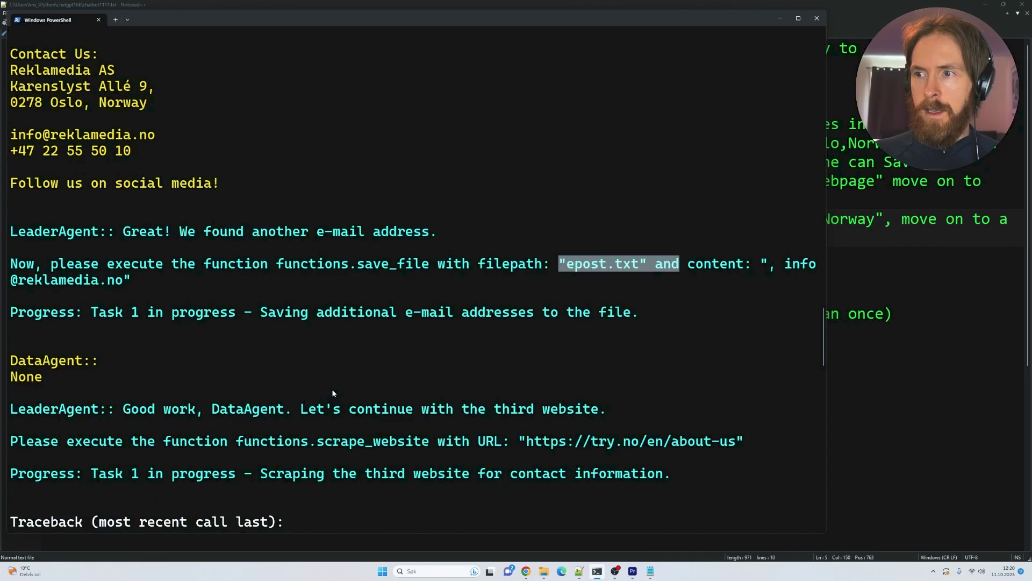
drag(258, 312, 667, 328)
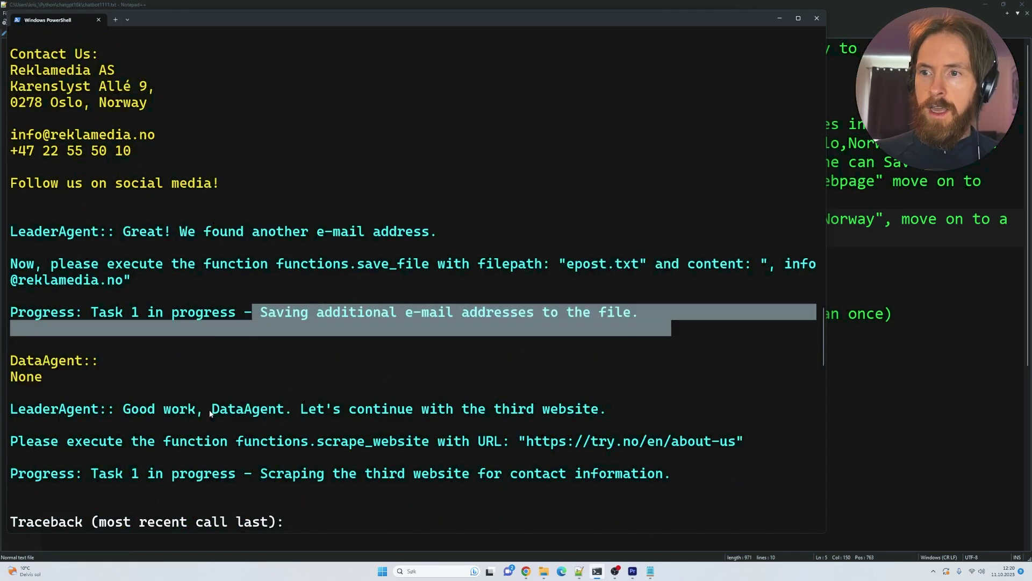
drag(139, 409, 612, 397)
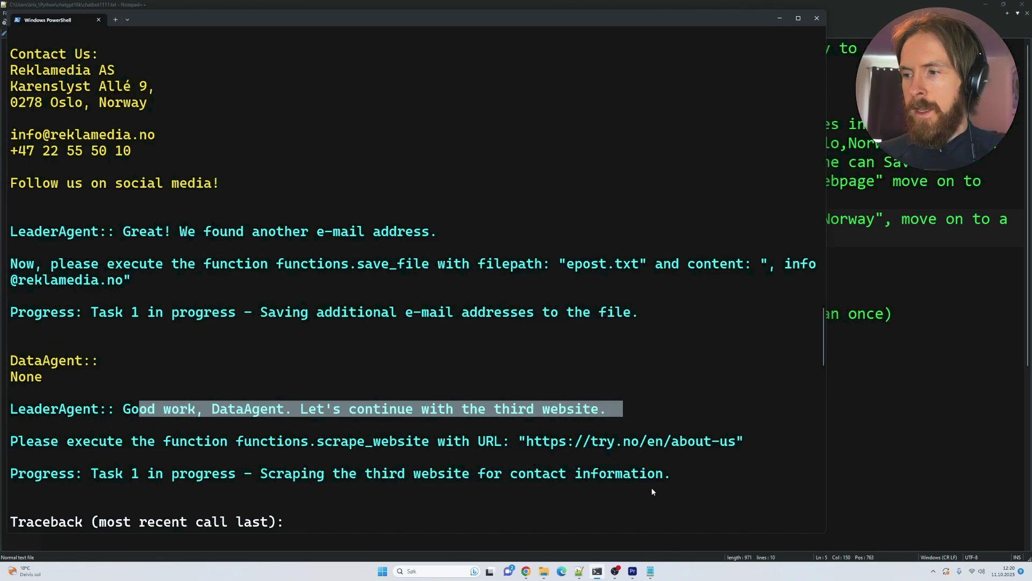
mouse_move(651, 571)
click(650, 525)
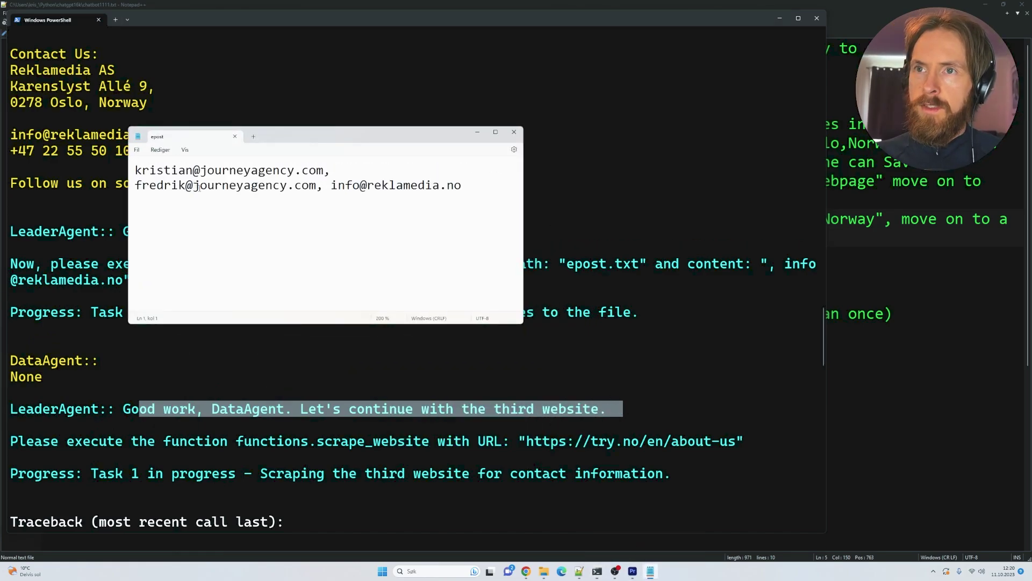
ctrl+scroll(199, 187, up, 7)
ctrl+scroll(320, 247, up, 7)
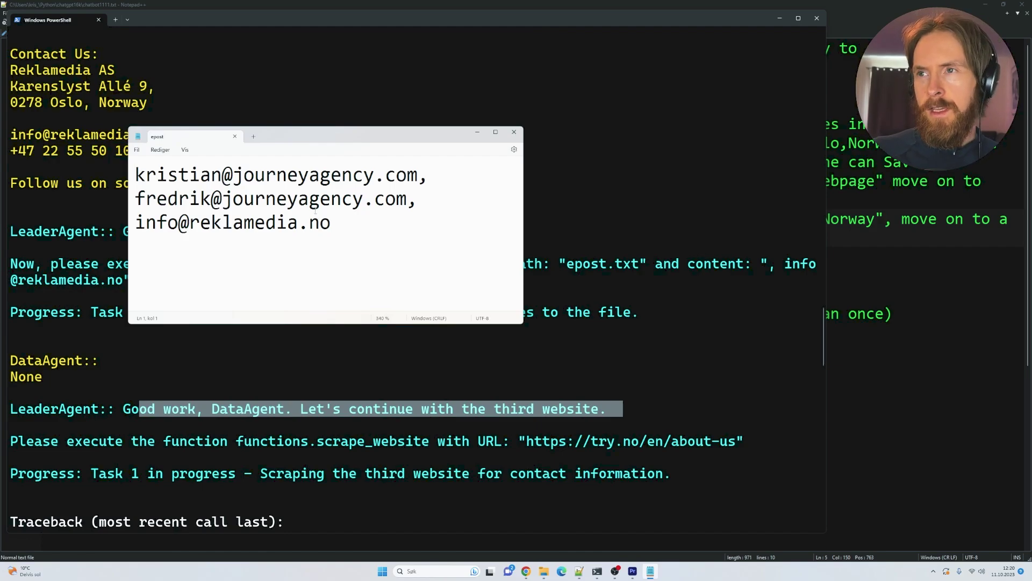
click(479, 135)
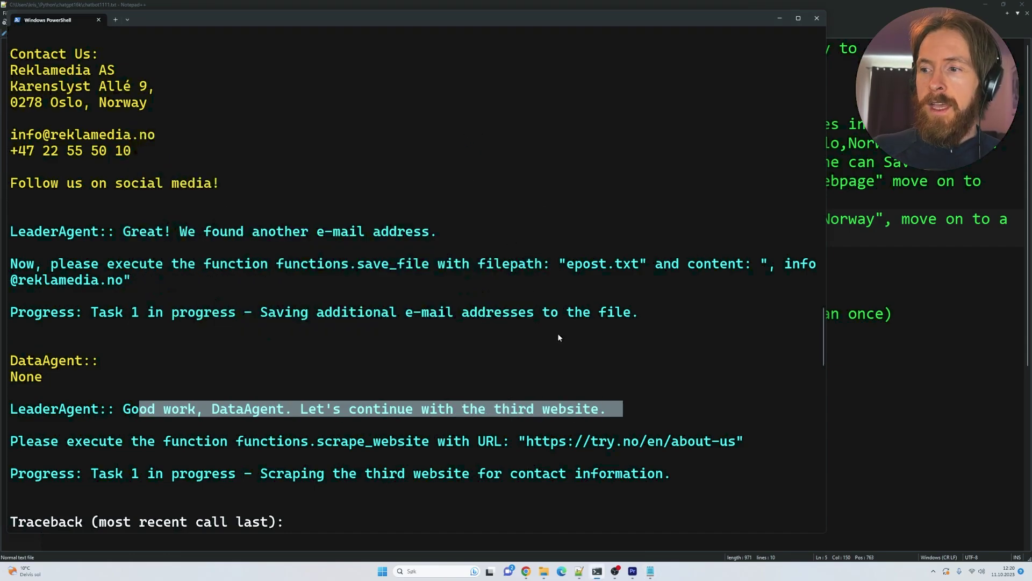